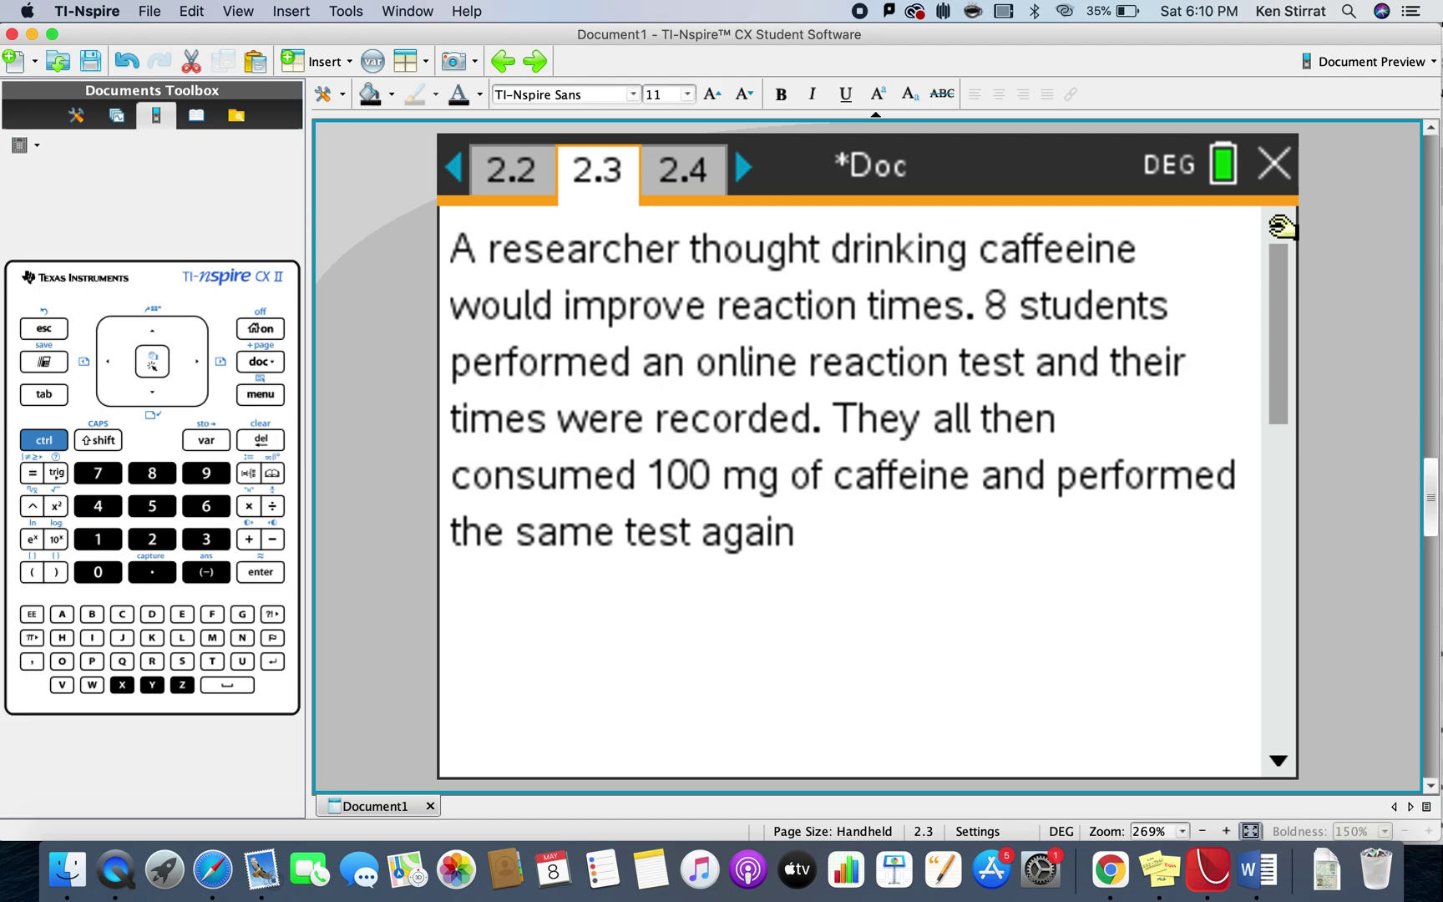
On the r1/r2 spreadsheet page, name empty column C 'diff'
left_click(523, 174)
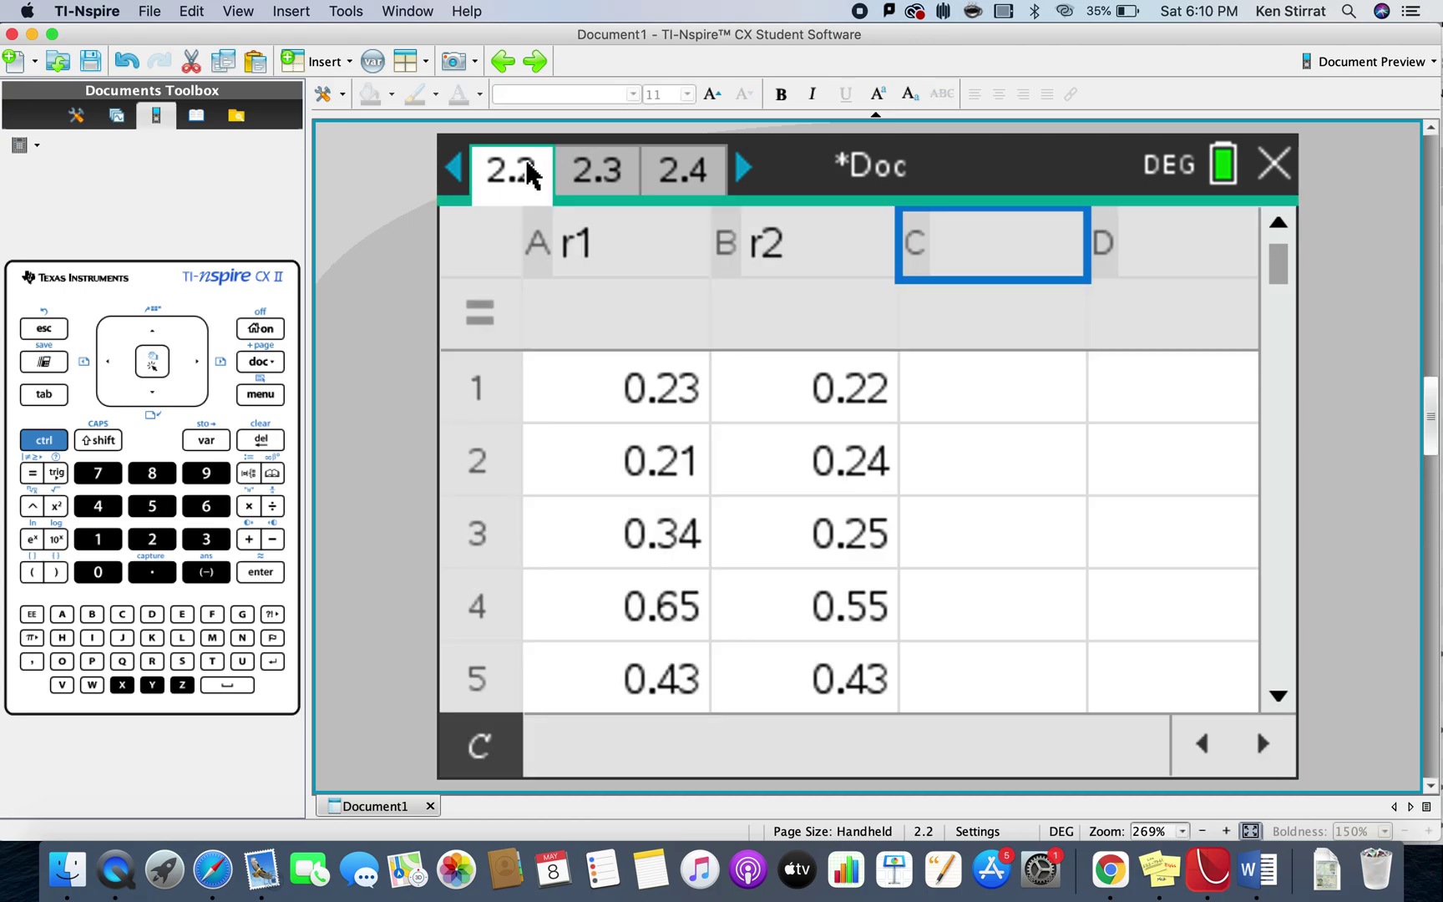
left_click(635, 418)
key("Down")
key("Down")
key("Down")
key("Down")
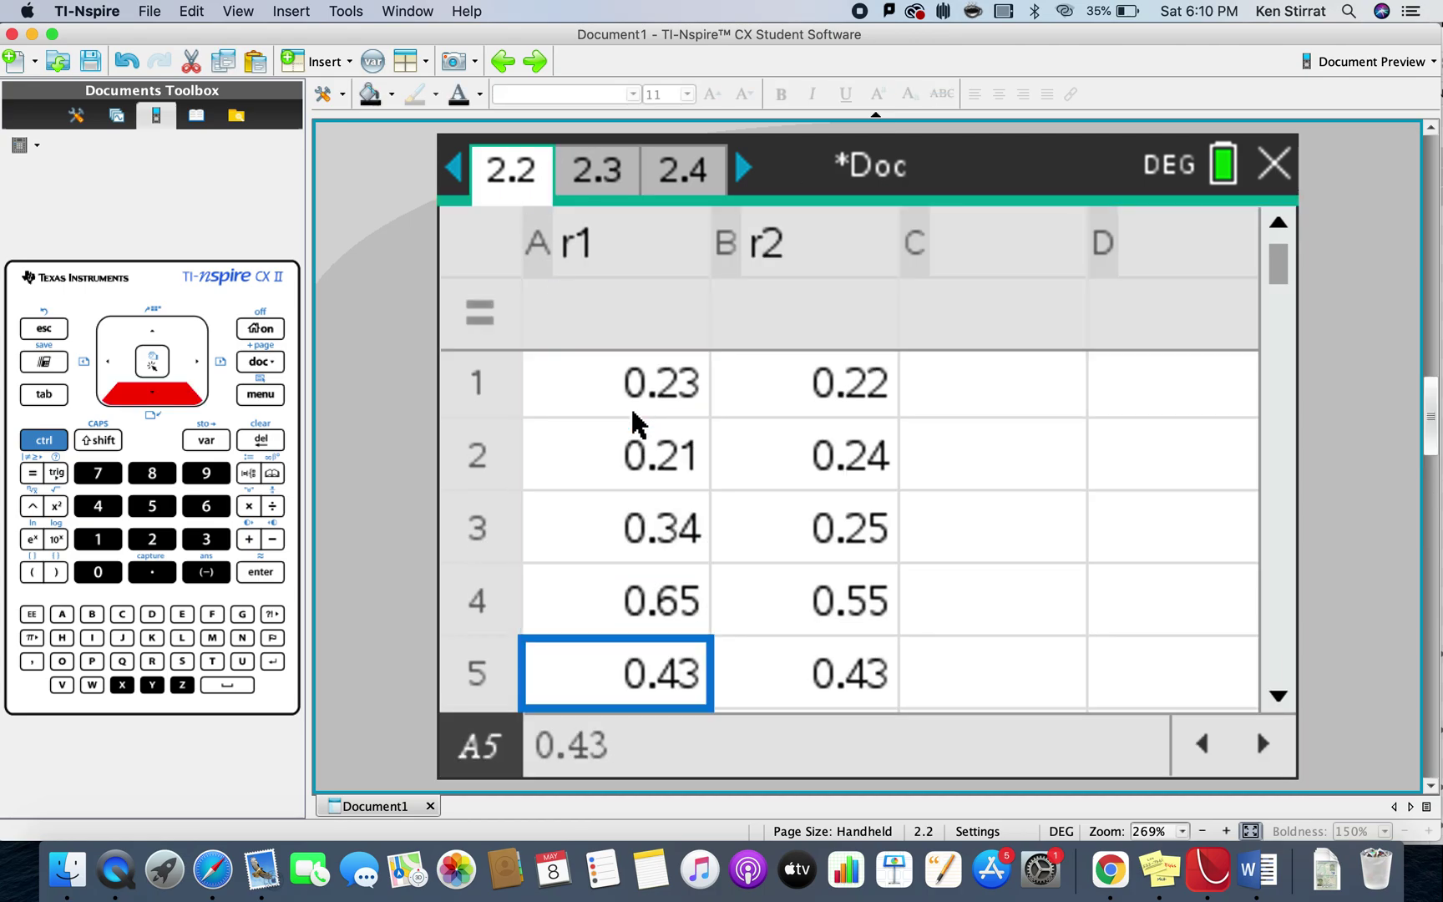
key("Down")
key("Down")
key("Down")
key("Down")
key("Right")
key("Right")
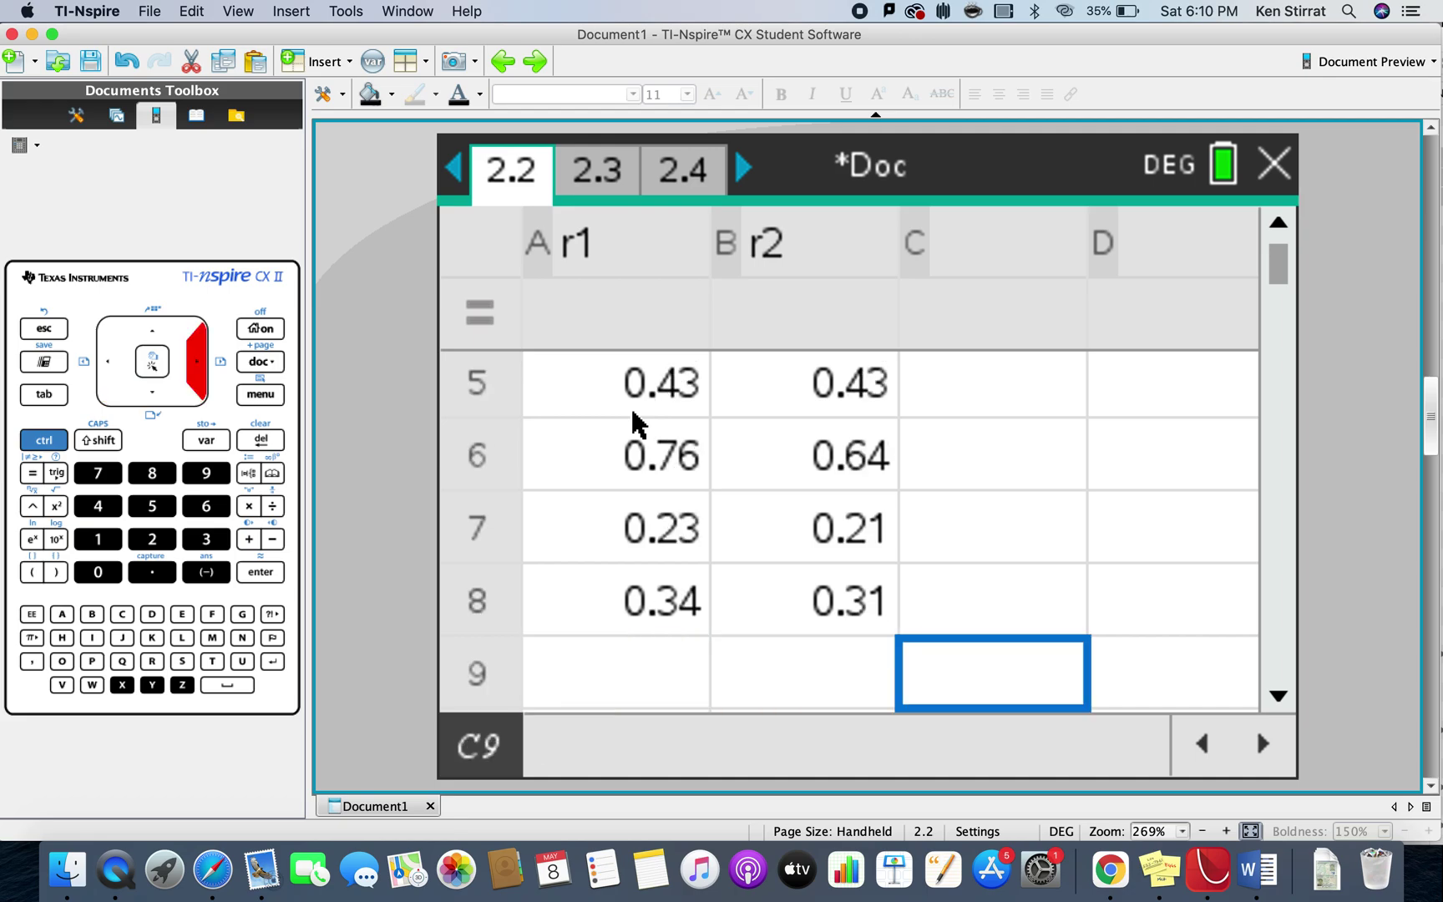
key("Up")
key("Up")
key("Up")
key("Up")
key("Up")
key("Up")
key("Up")
key("Up")
key("Up")
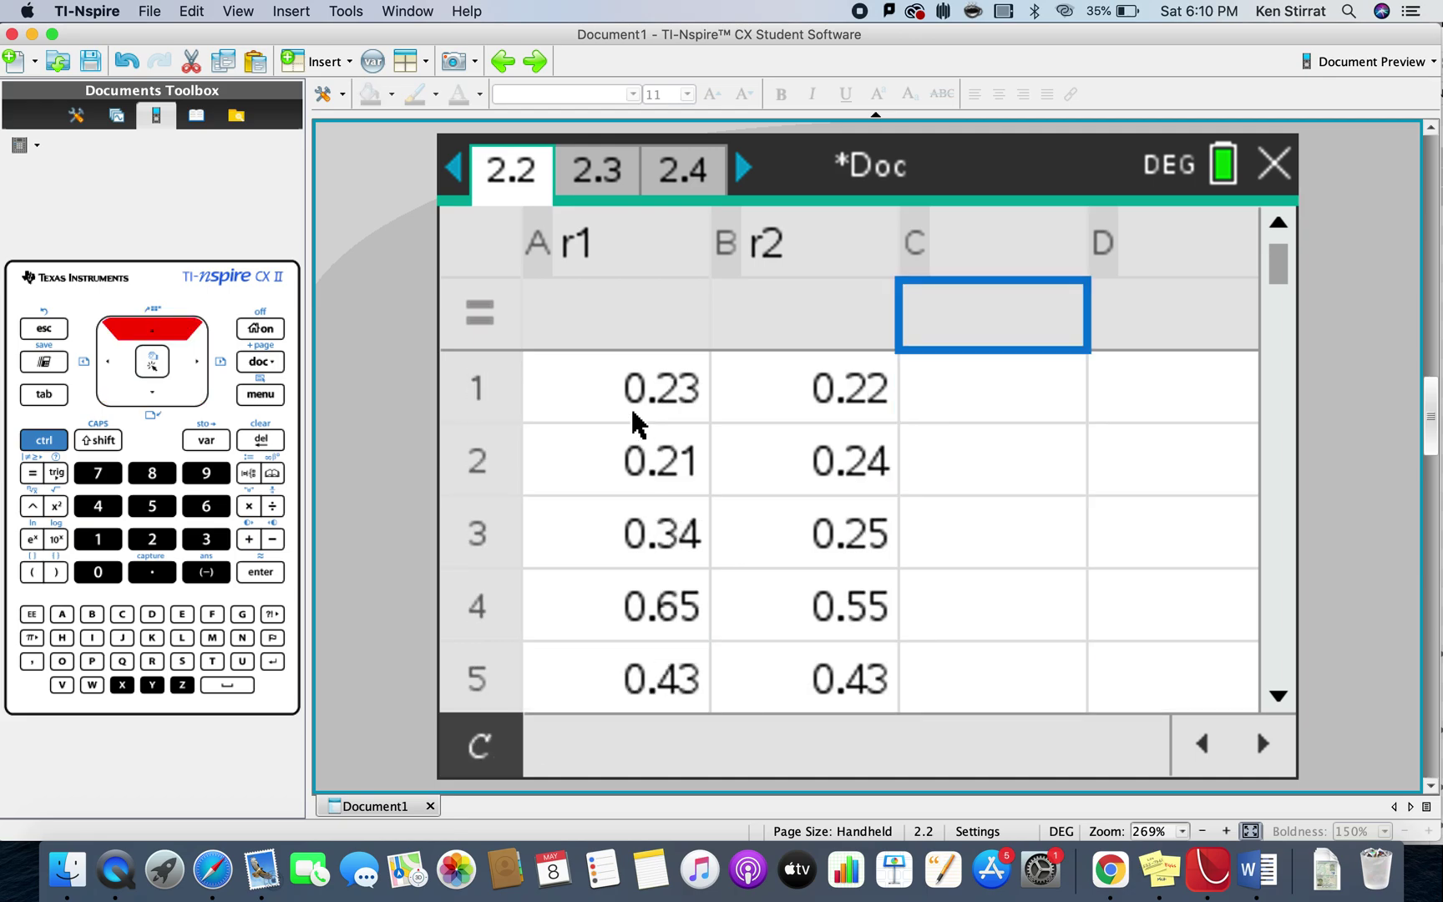
key("Up")
type("diff")
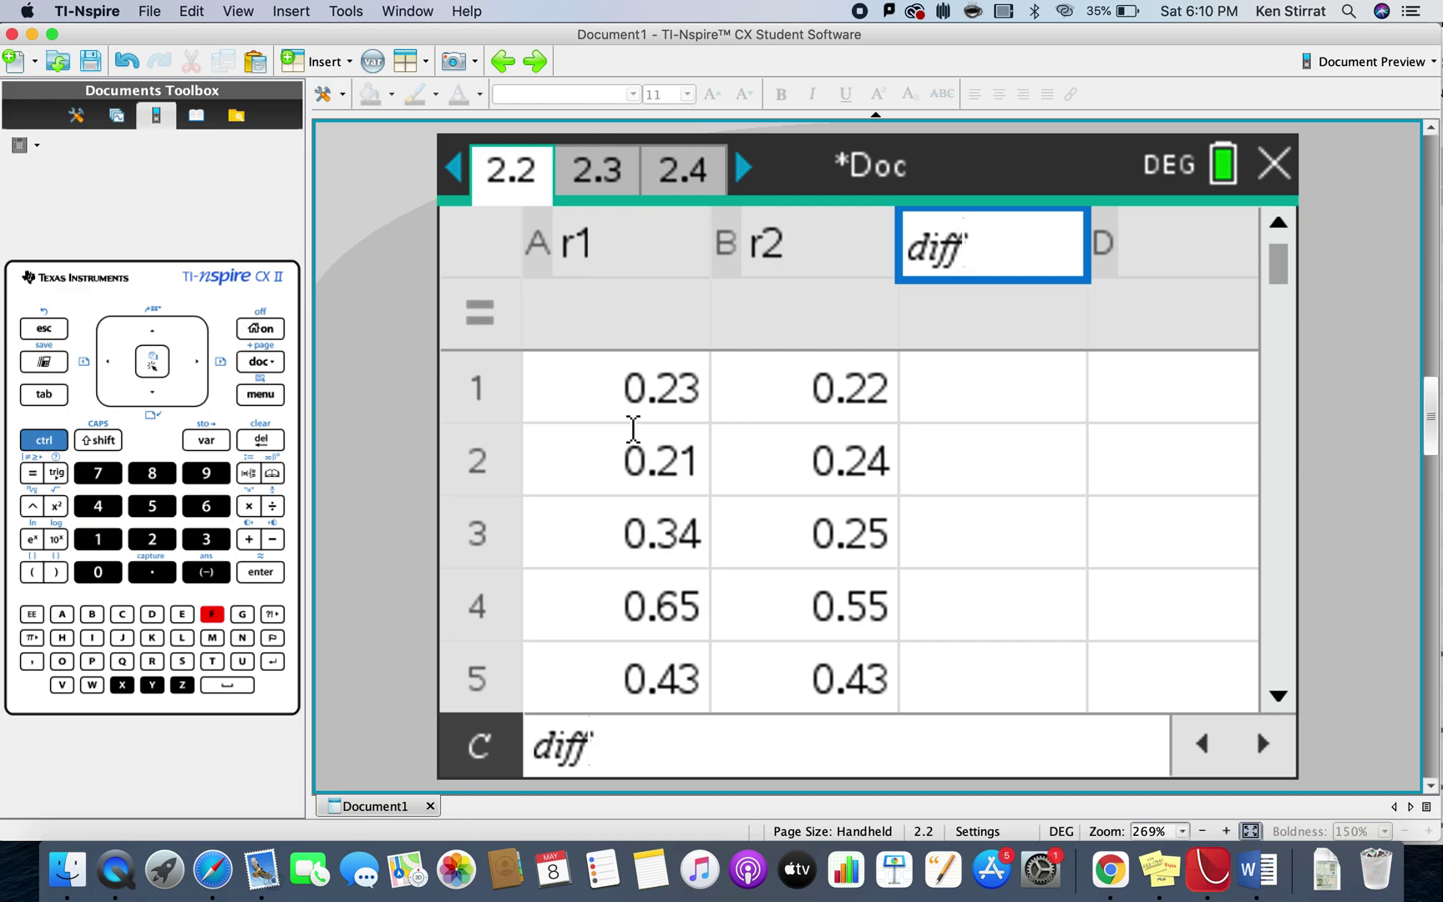
key("Return")
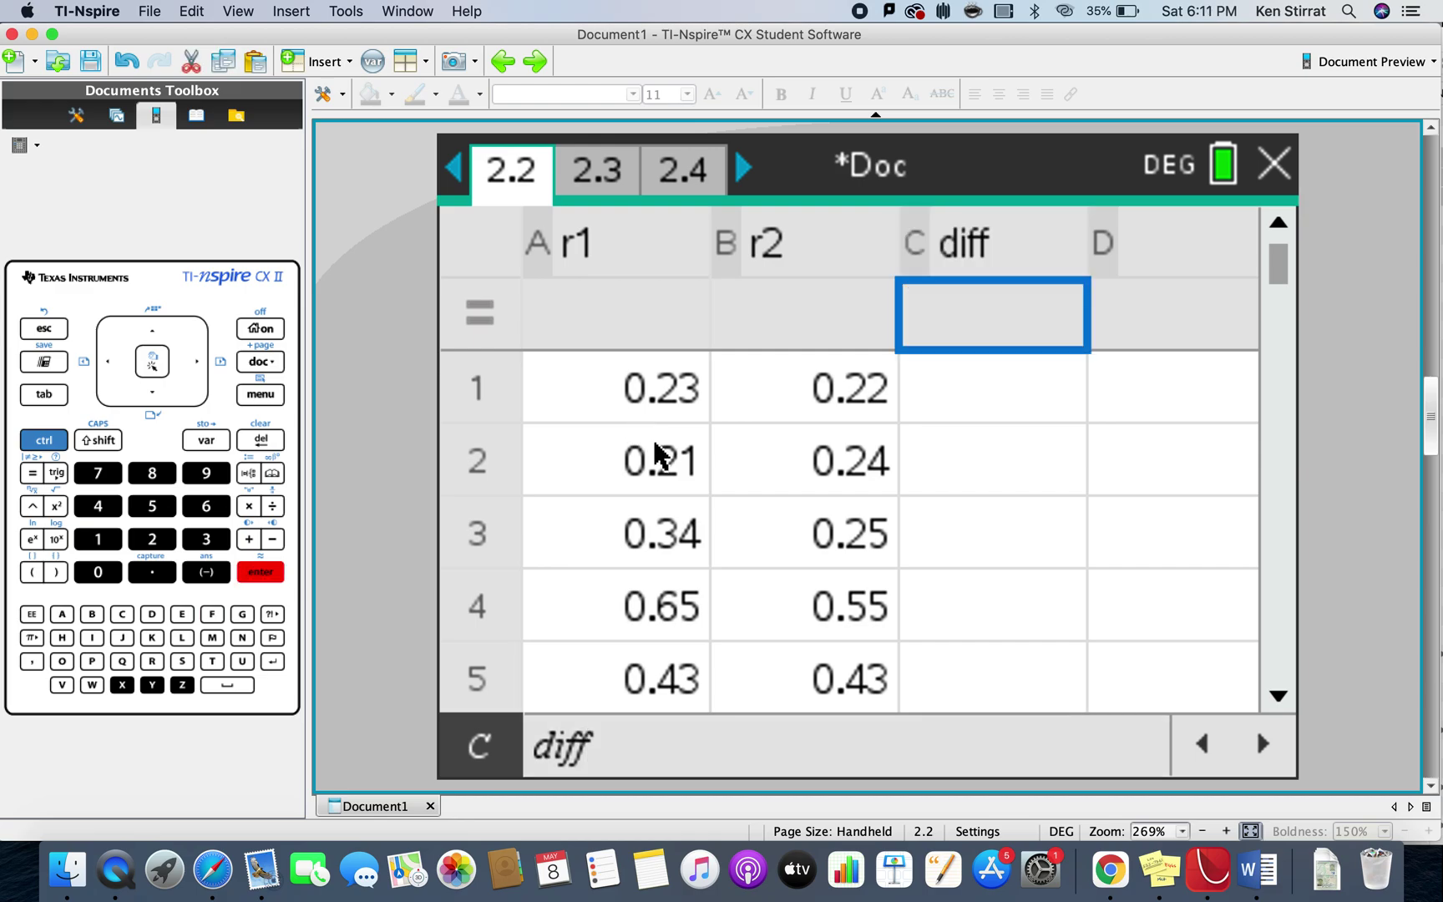
Give column C the formula =r2-r1, treating r2 and r1 as variable references
type("=r2")
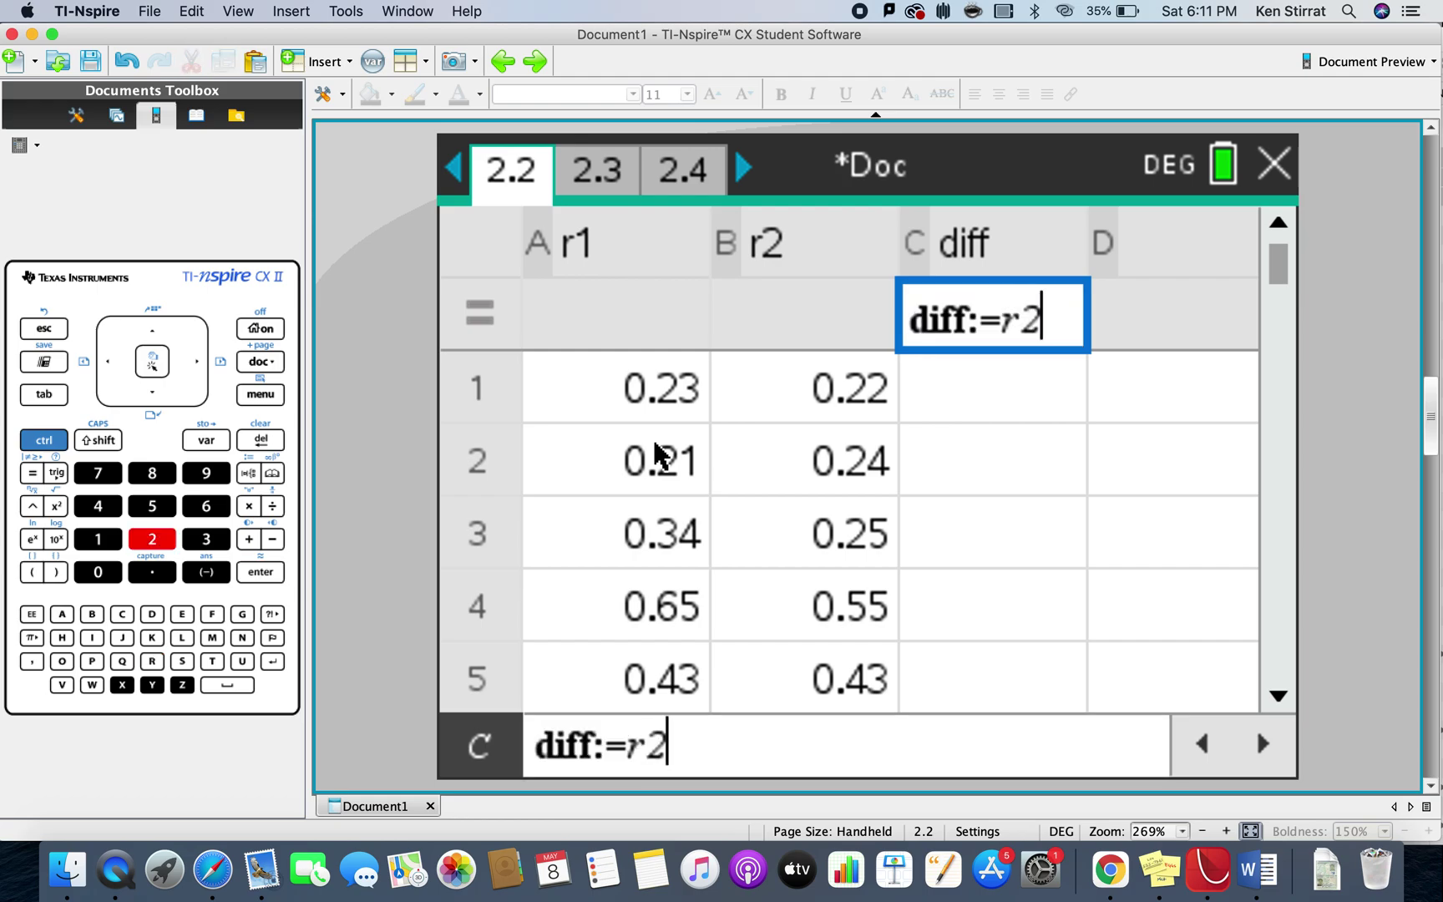
type("-r1")
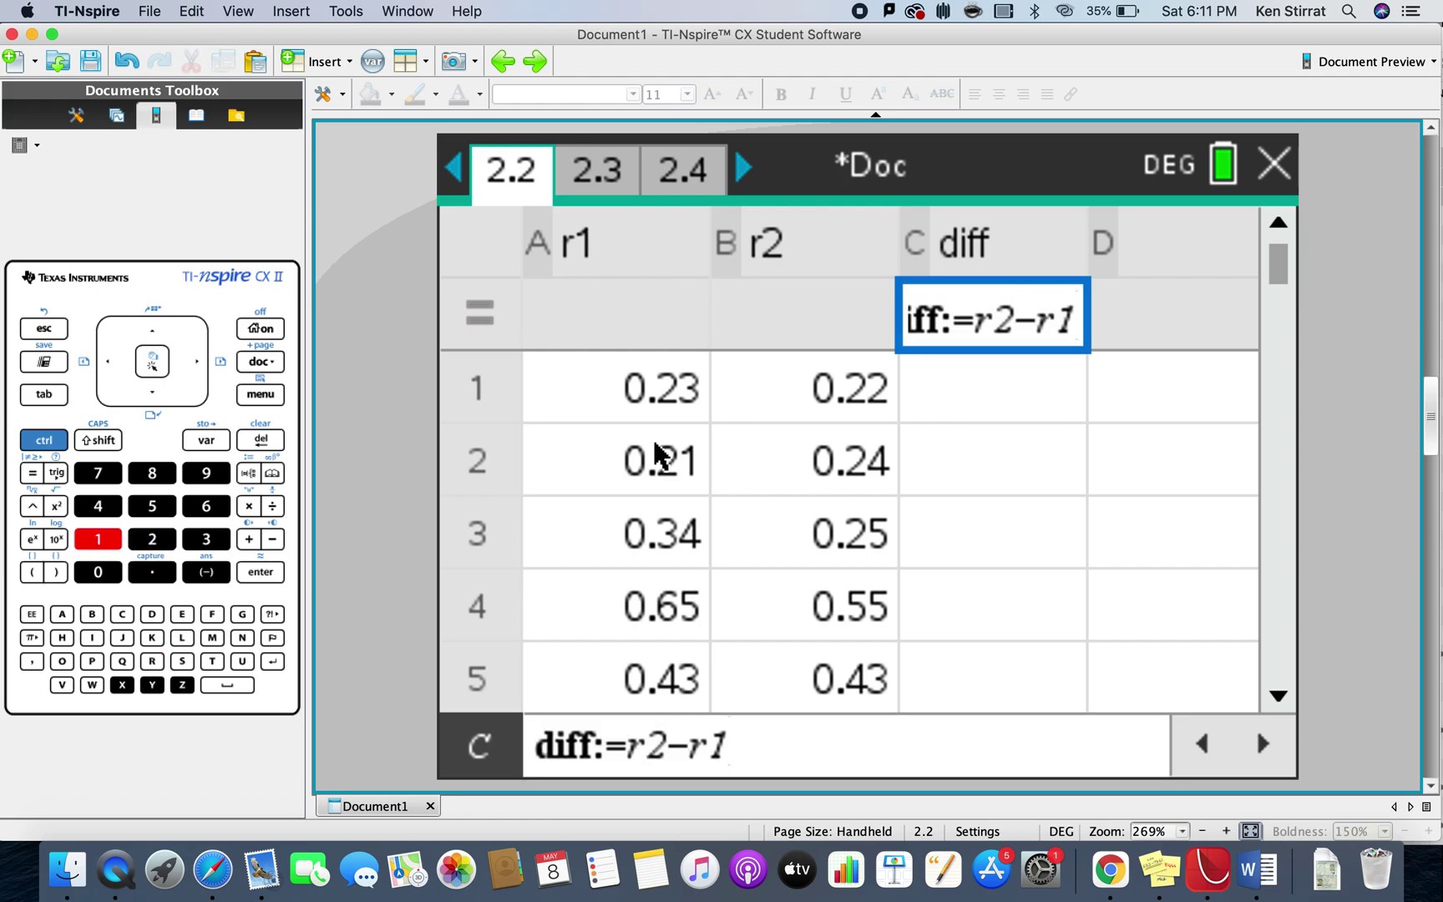
key("Return")
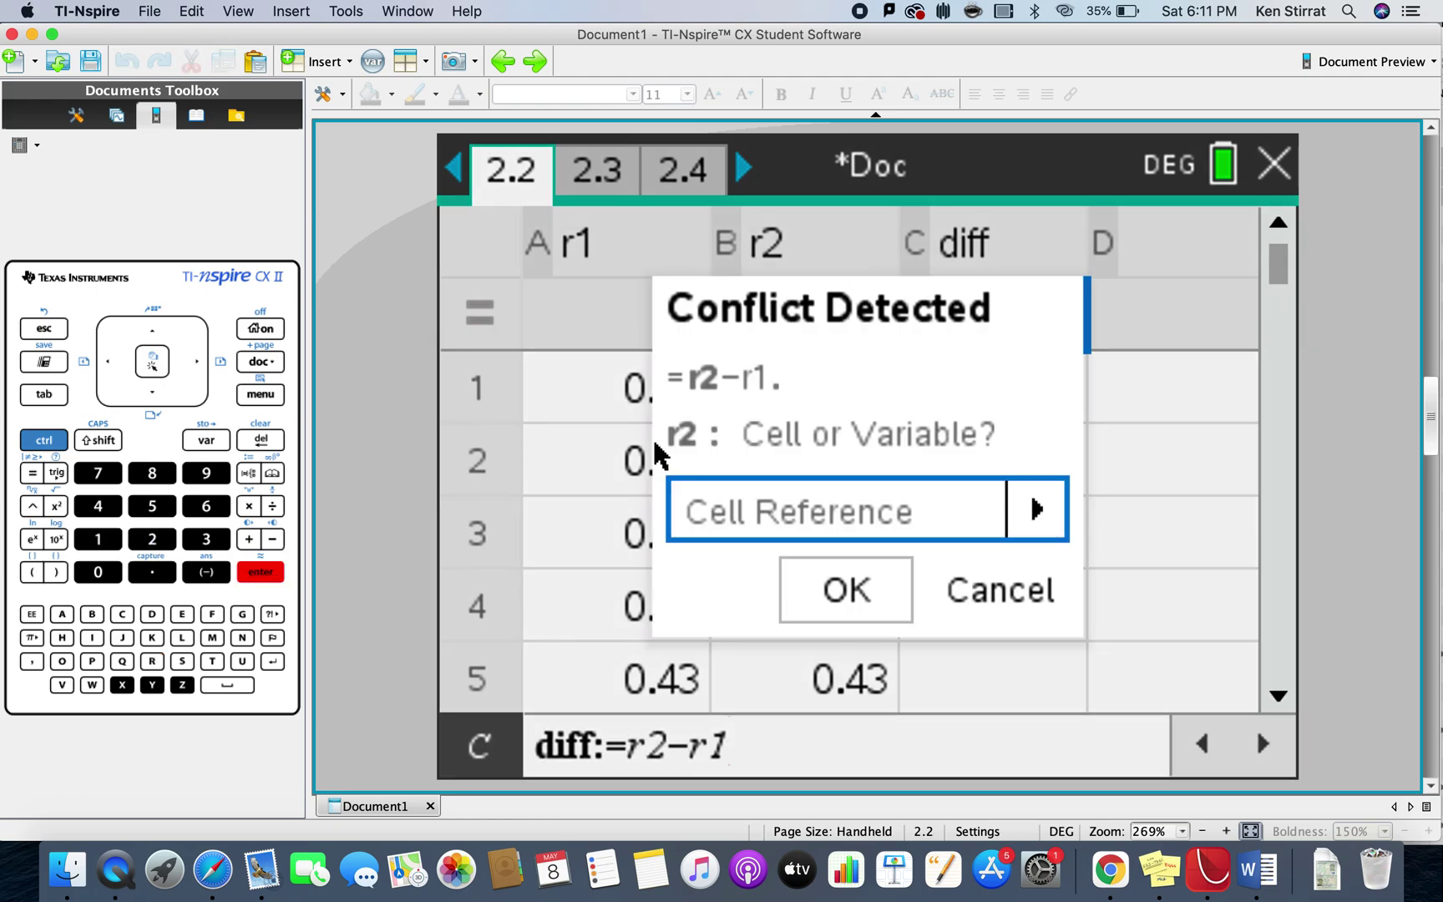
left_click(963, 513)
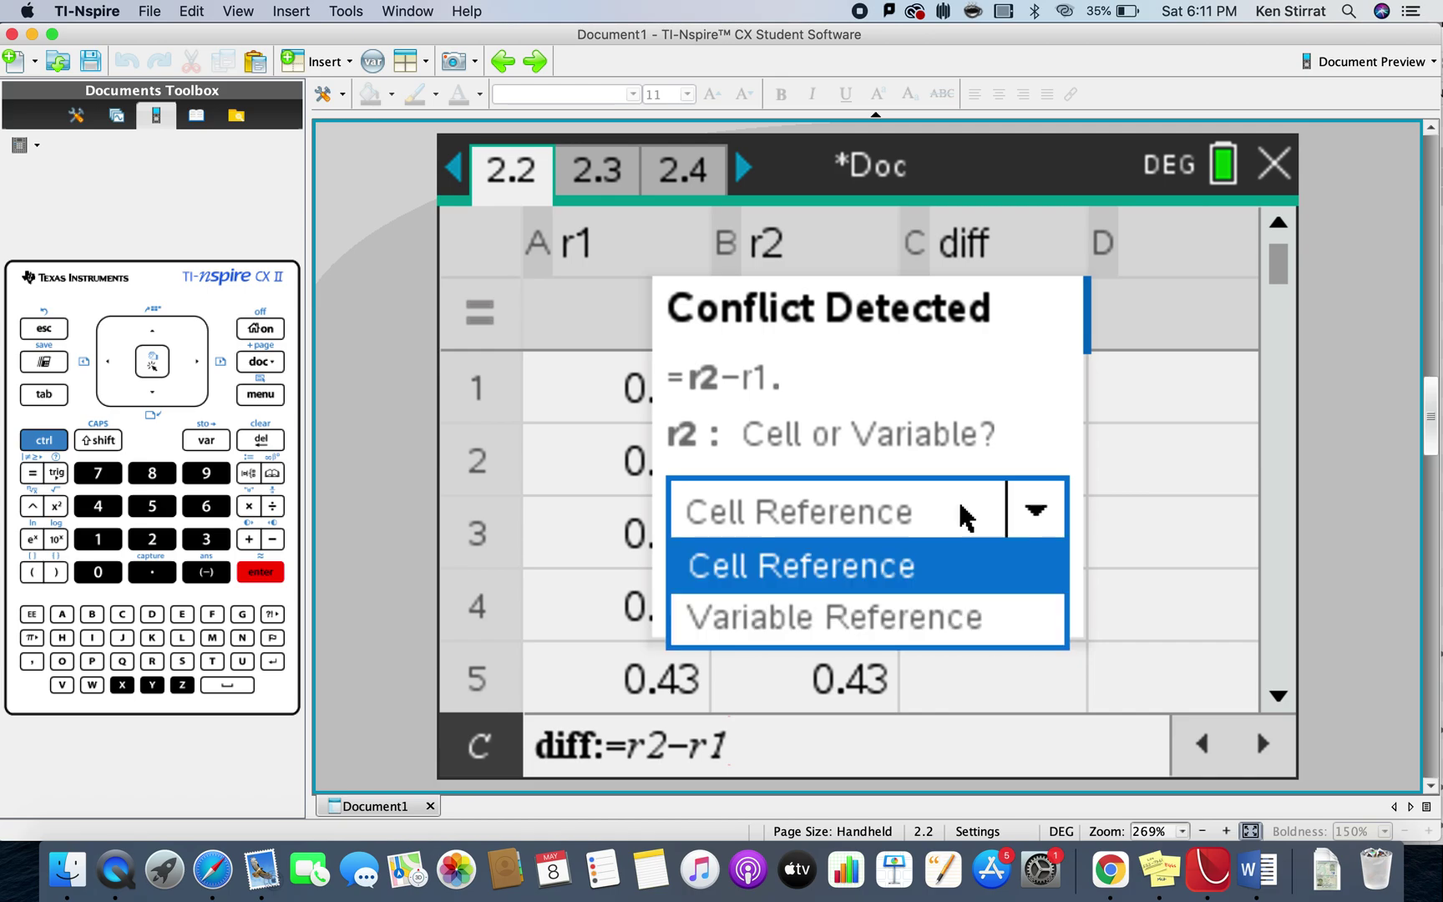
left_click(896, 614)
left_click(871, 605)
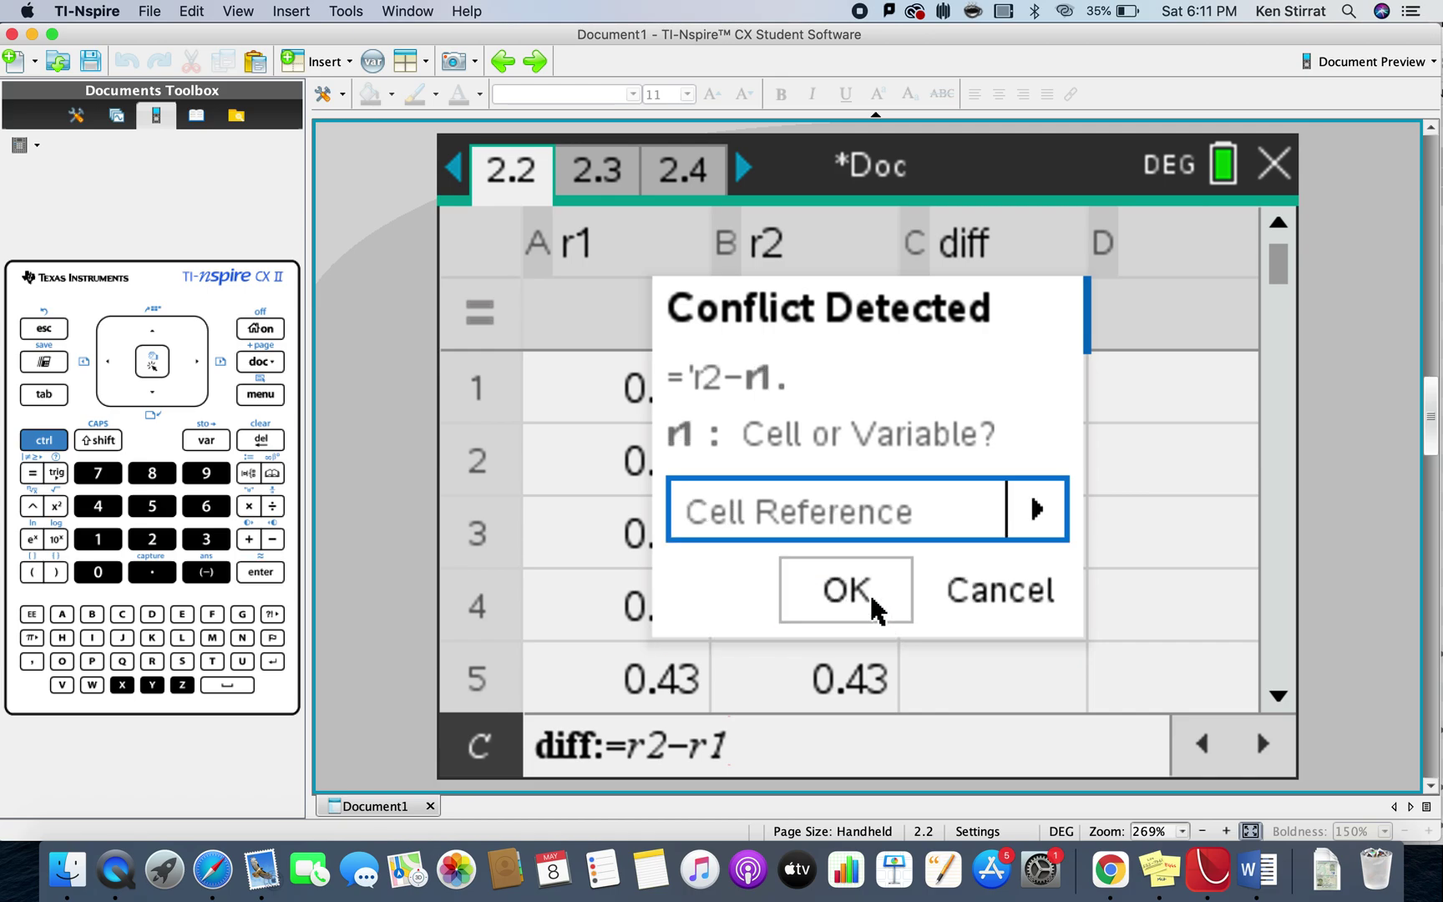
left_click(871, 605)
left_click(1013, 324)
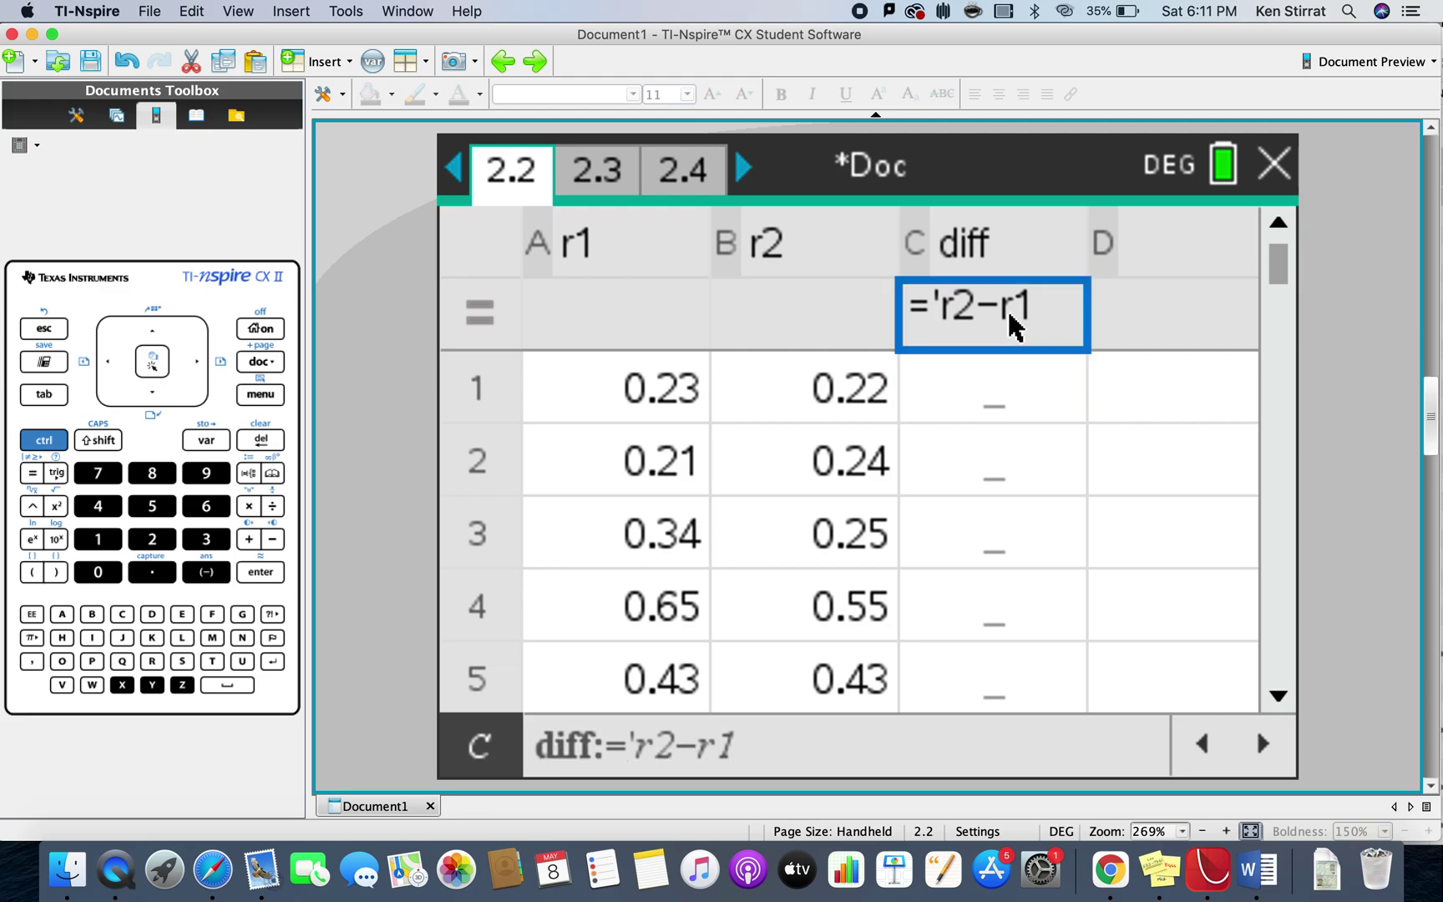
Re-enter r2-r1 in column C's formula cell, accept data loss, and make r2 and r1 variable references
type("r2-")
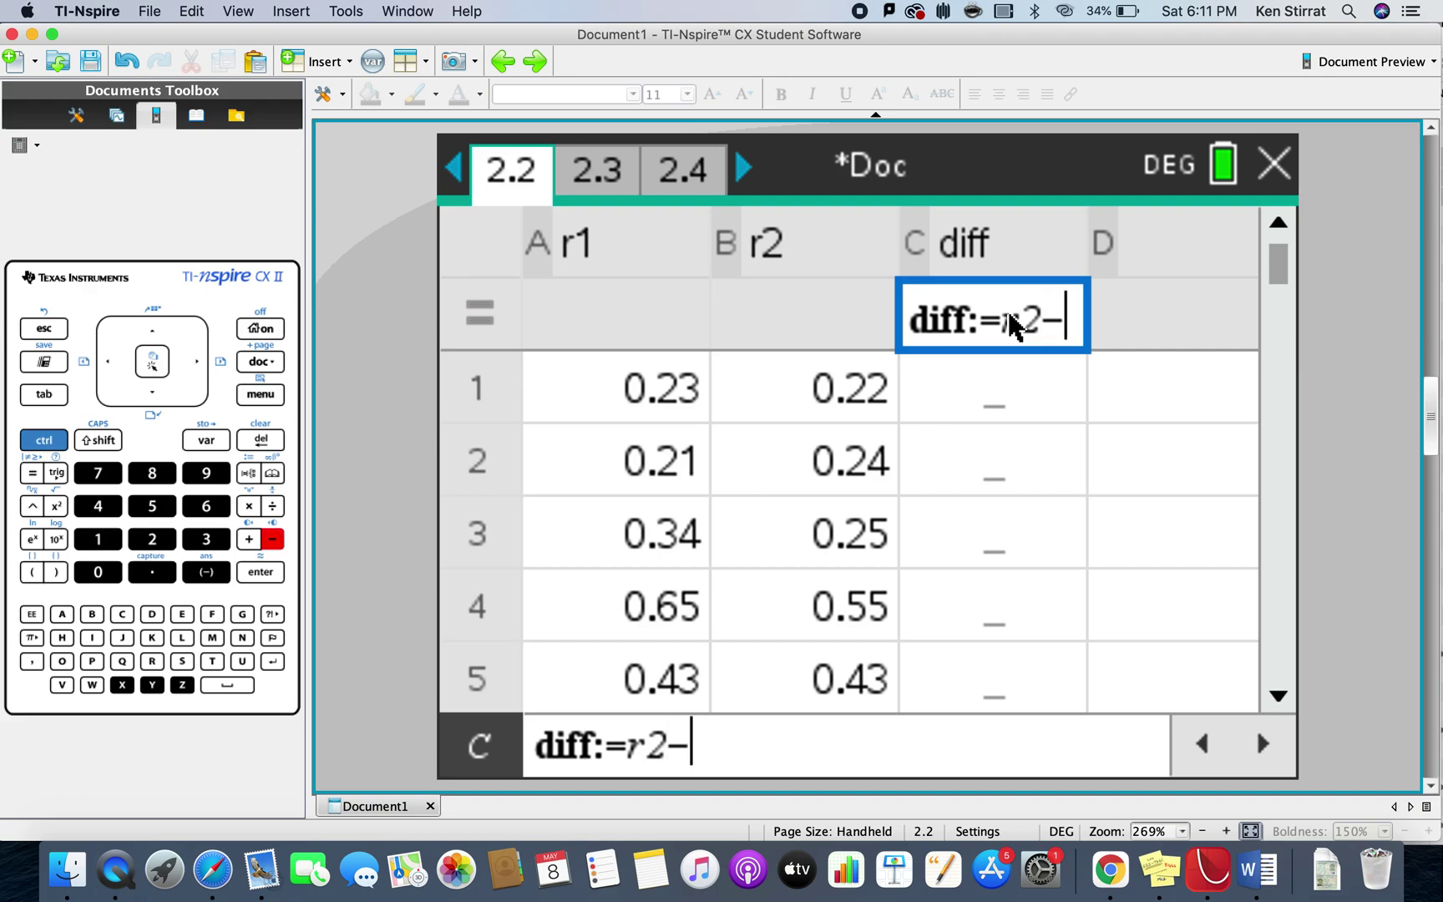
type("r1")
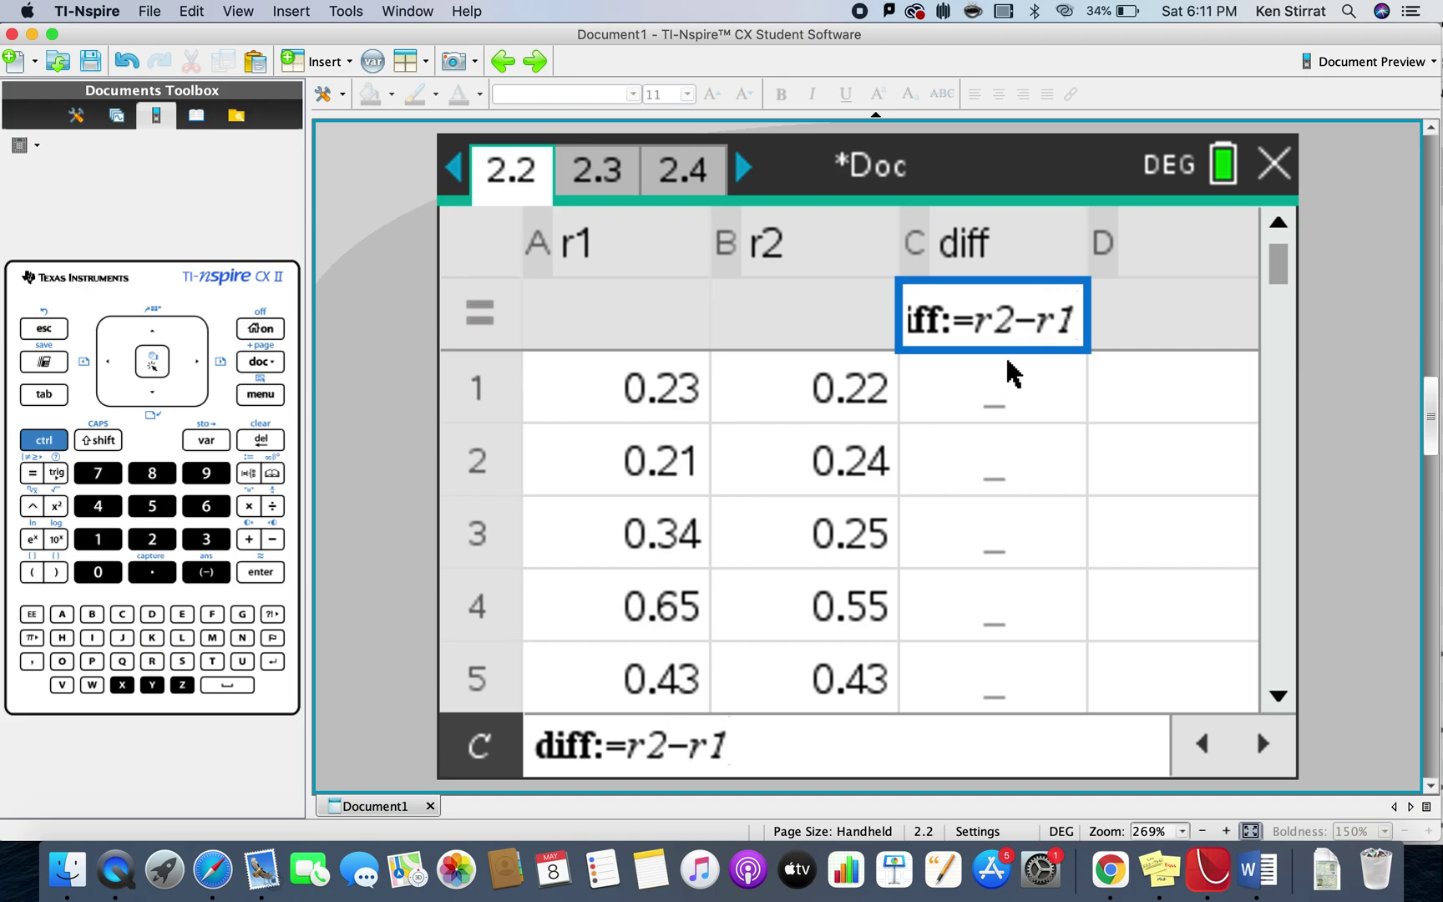
key("Return")
left_click(1017, 558)
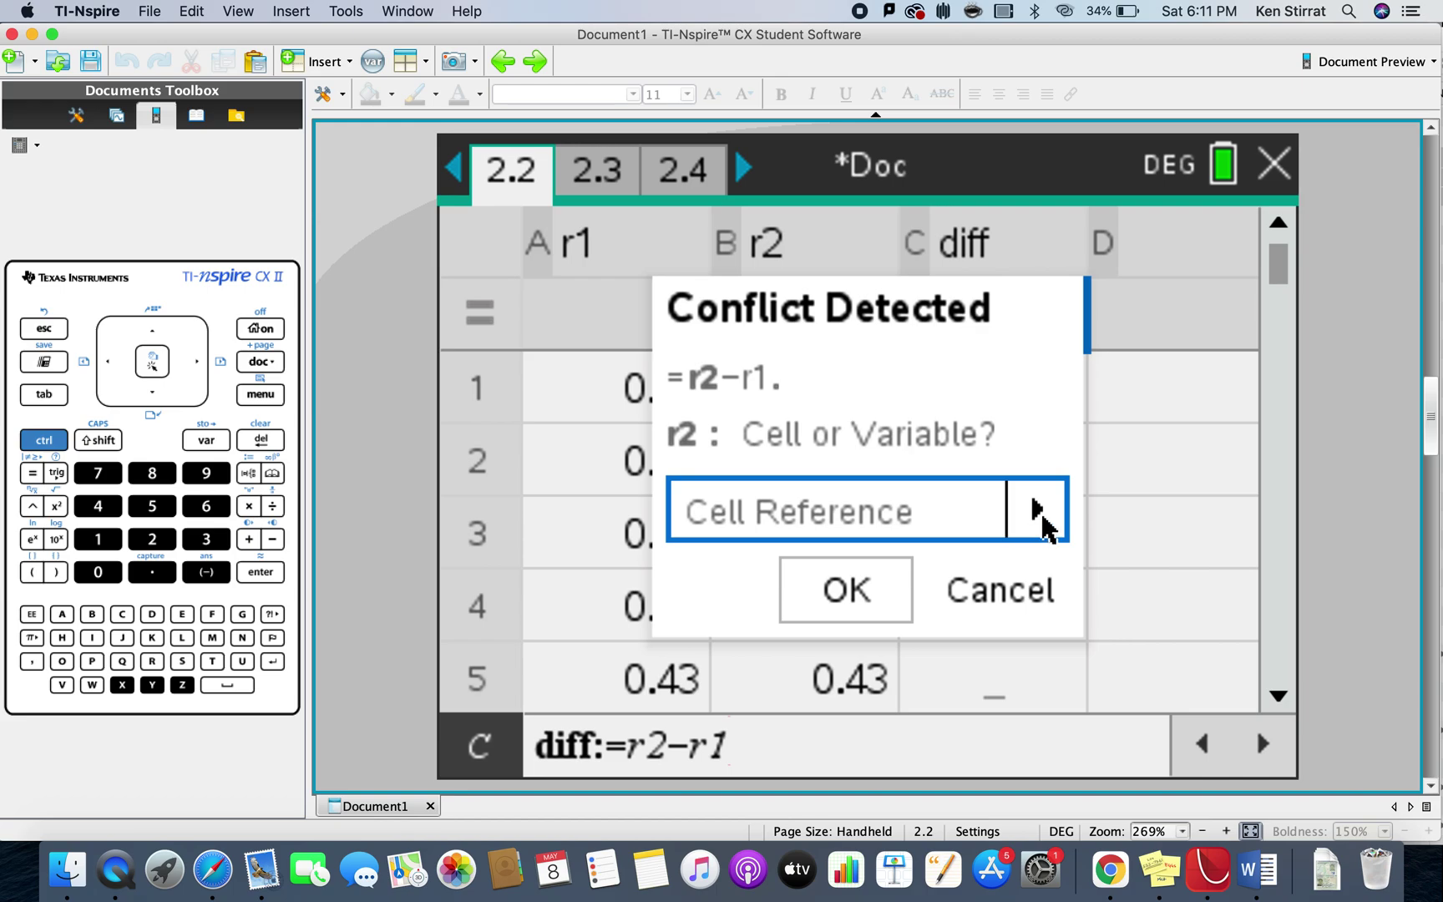
left_click(1041, 515)
left_click(836, 627)
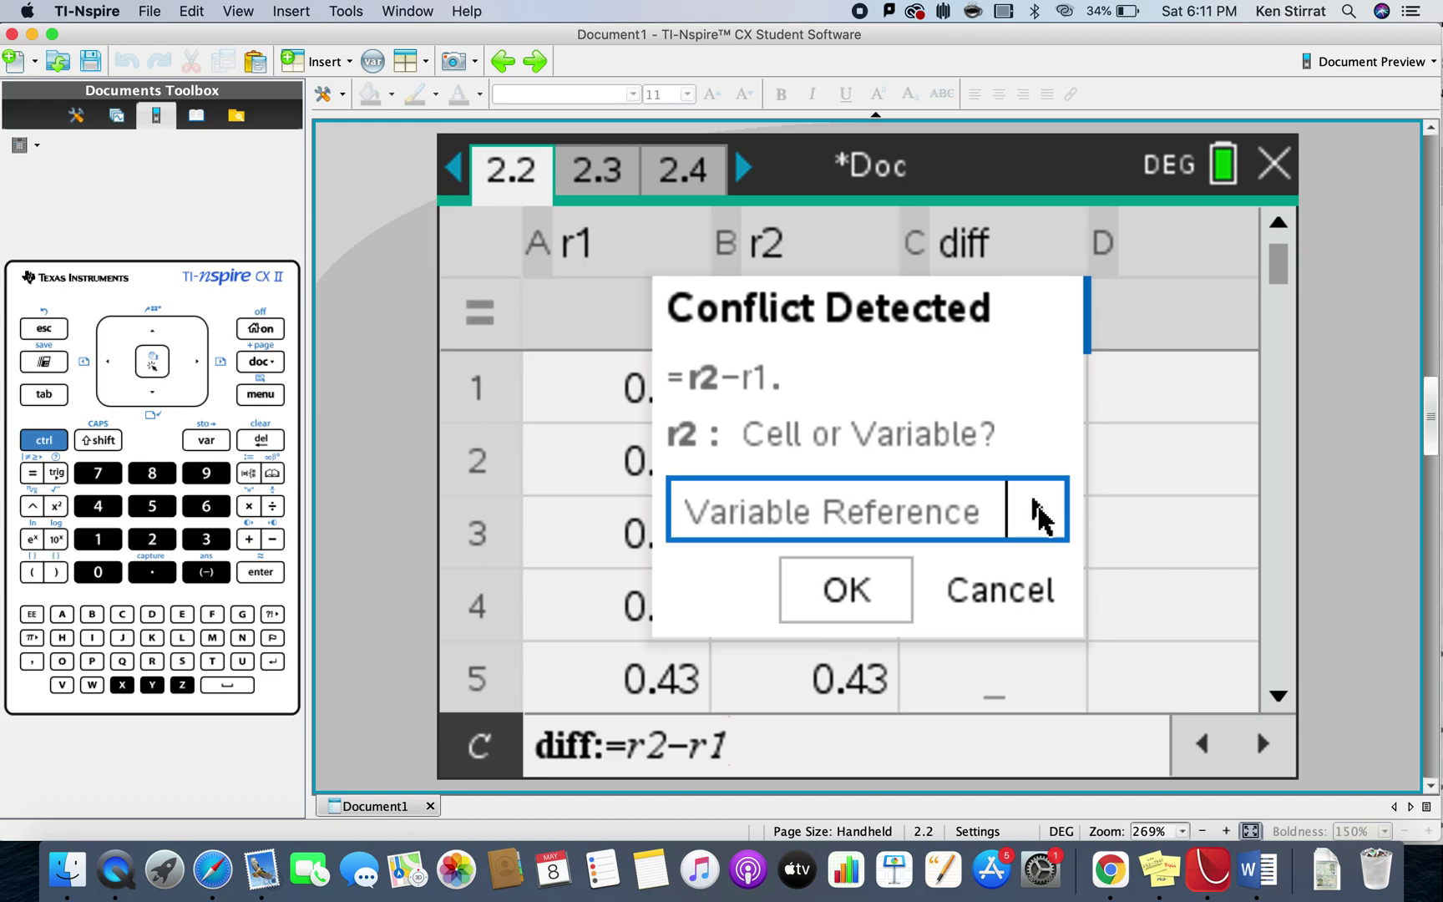
left_click(864, 606)
left_click(1039, 535)
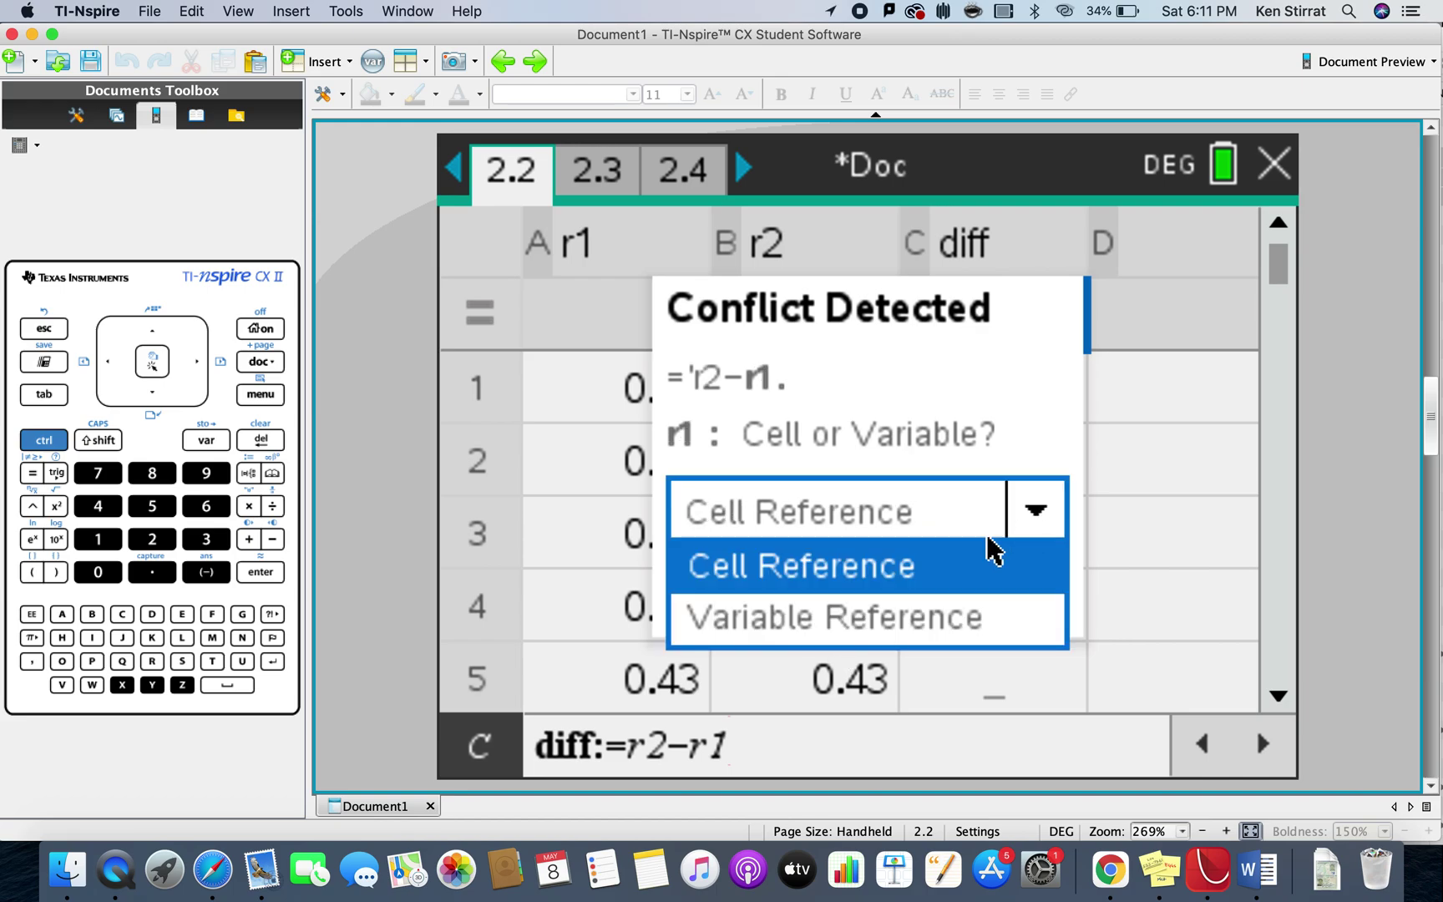
left_click(849, 620)
left_click(860, 609)
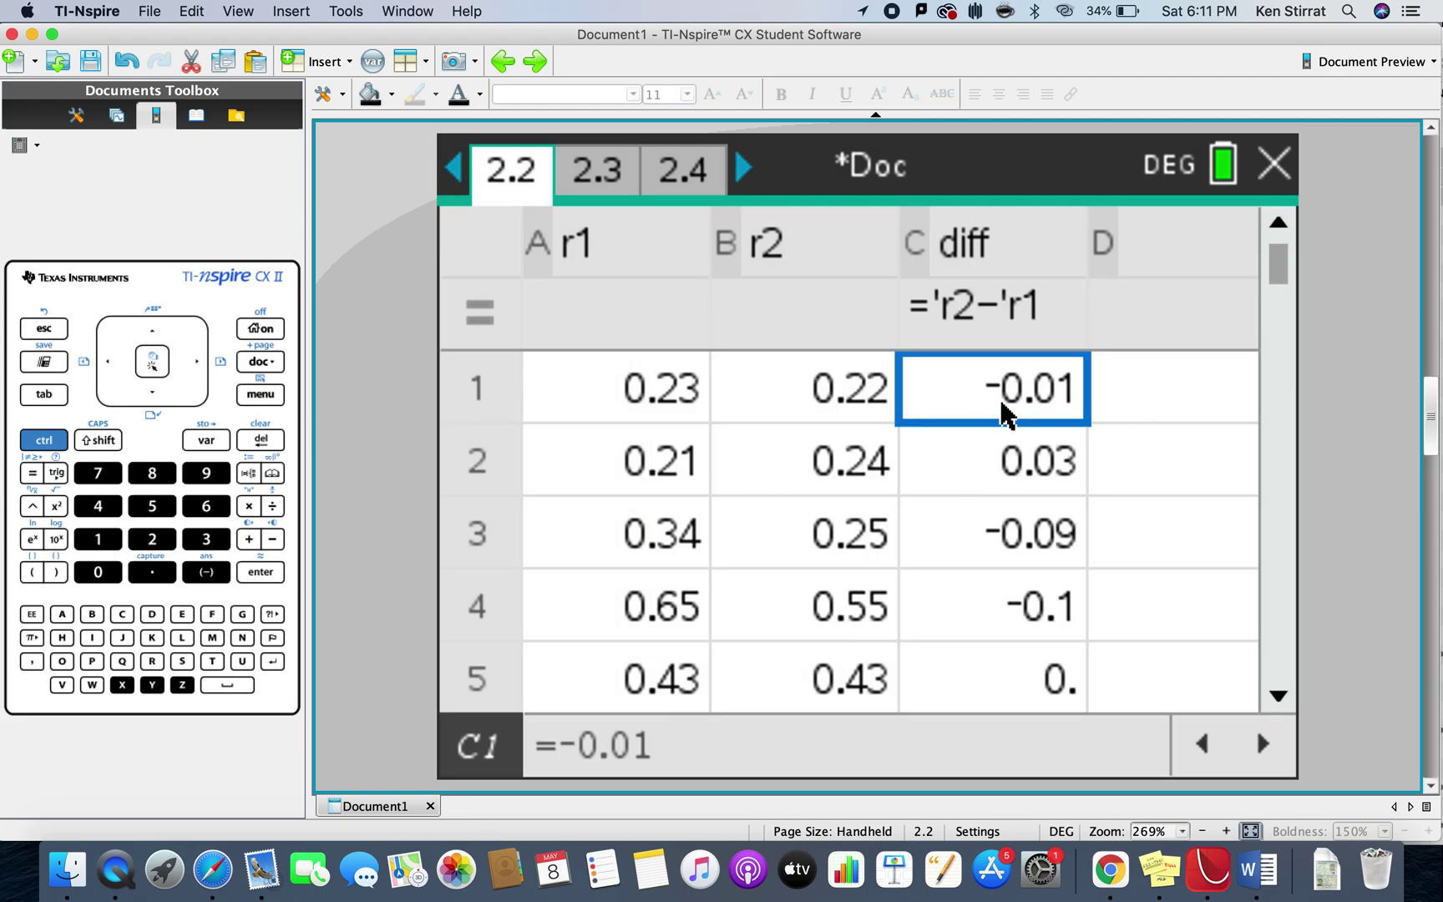
key("Down")
key("Down")
key("Down")
key("Down")
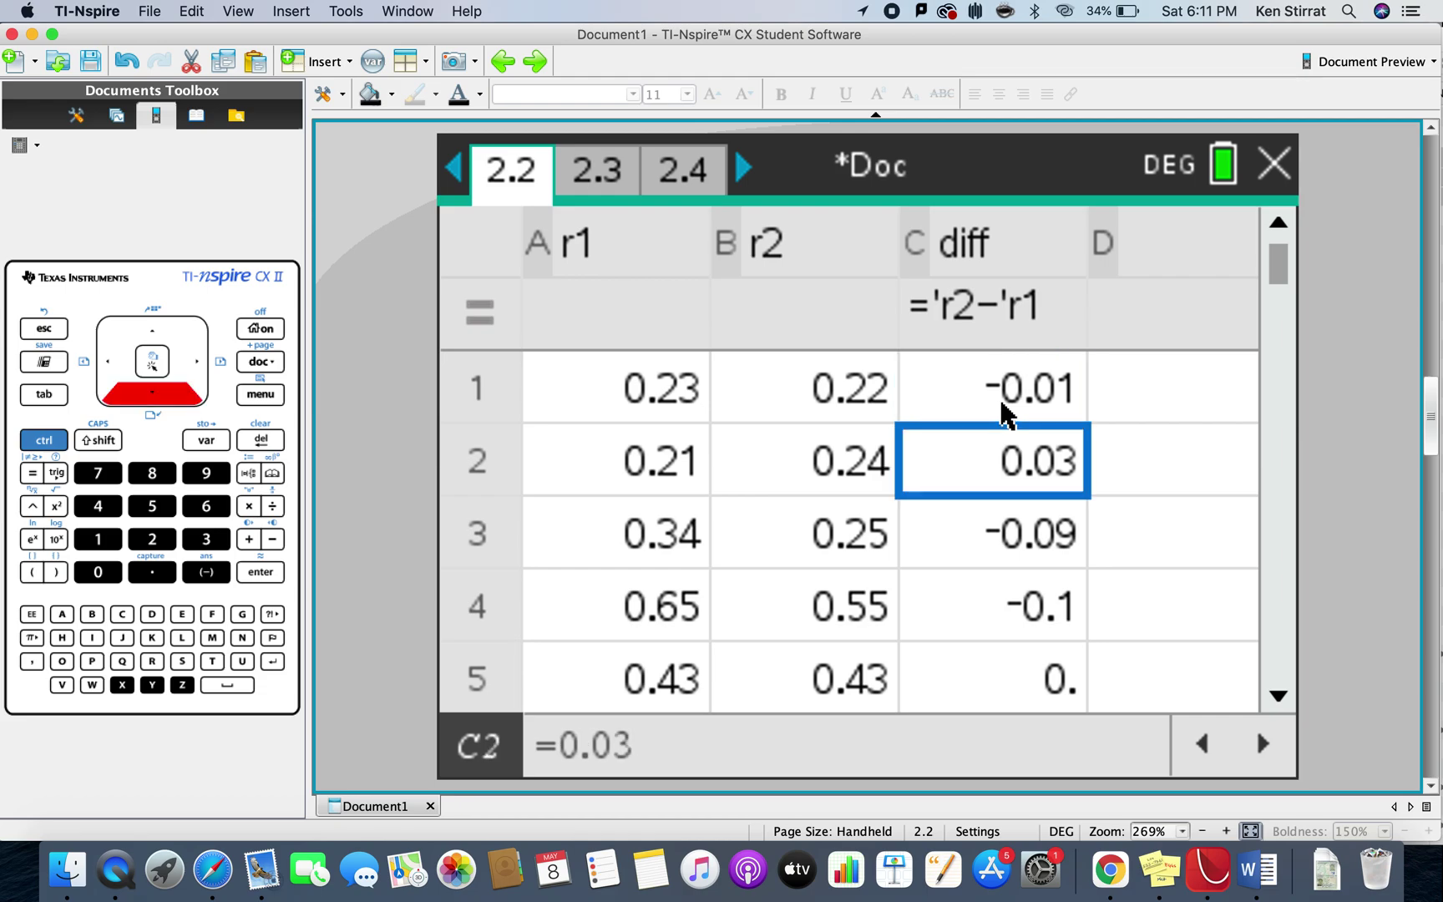
key("Down")
key("Down")
key("Down")
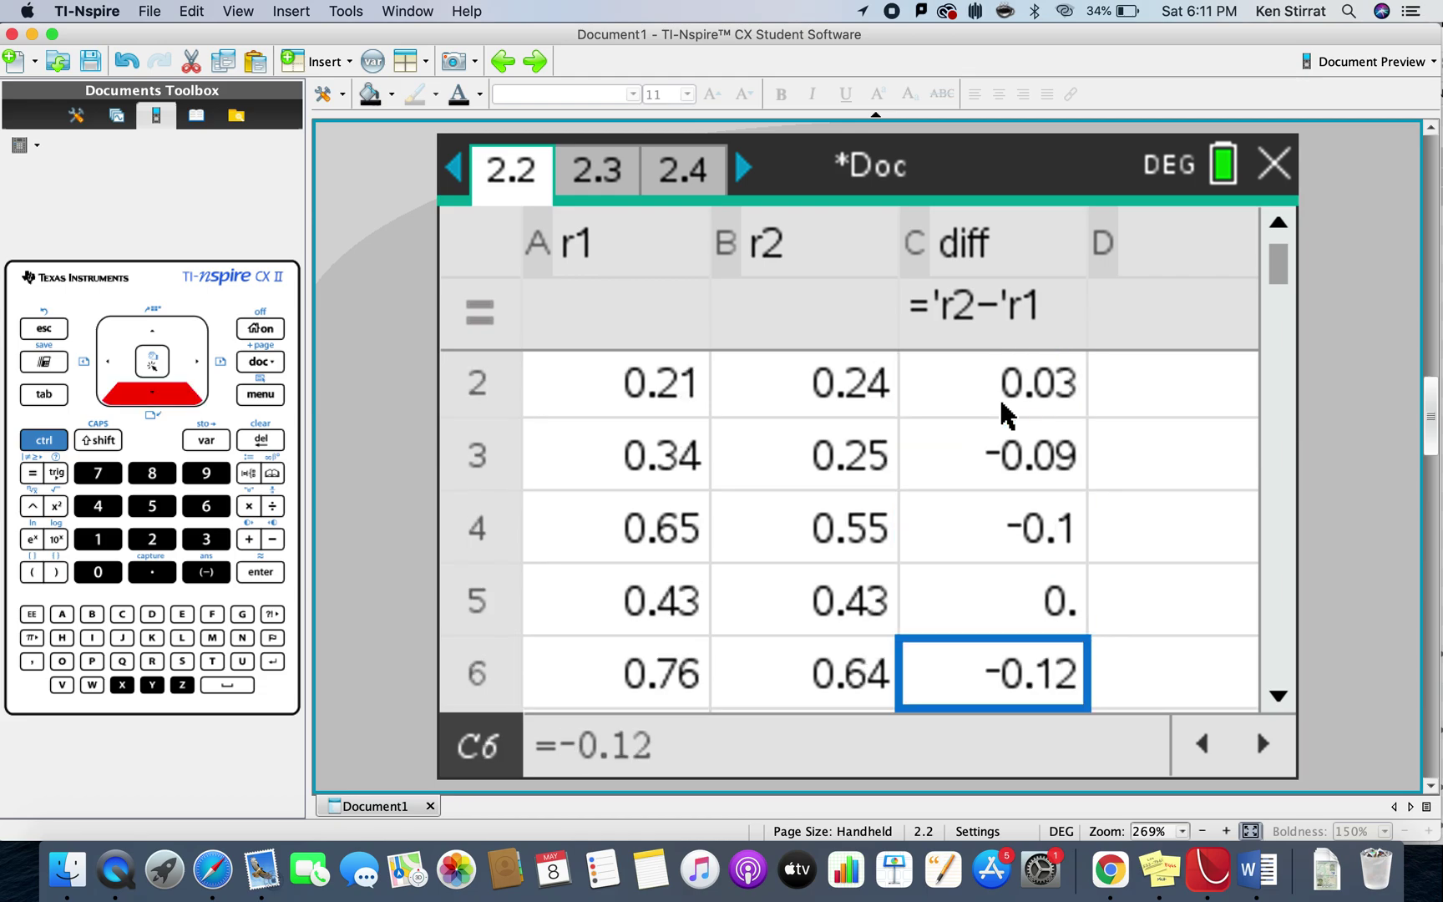
key("Down")
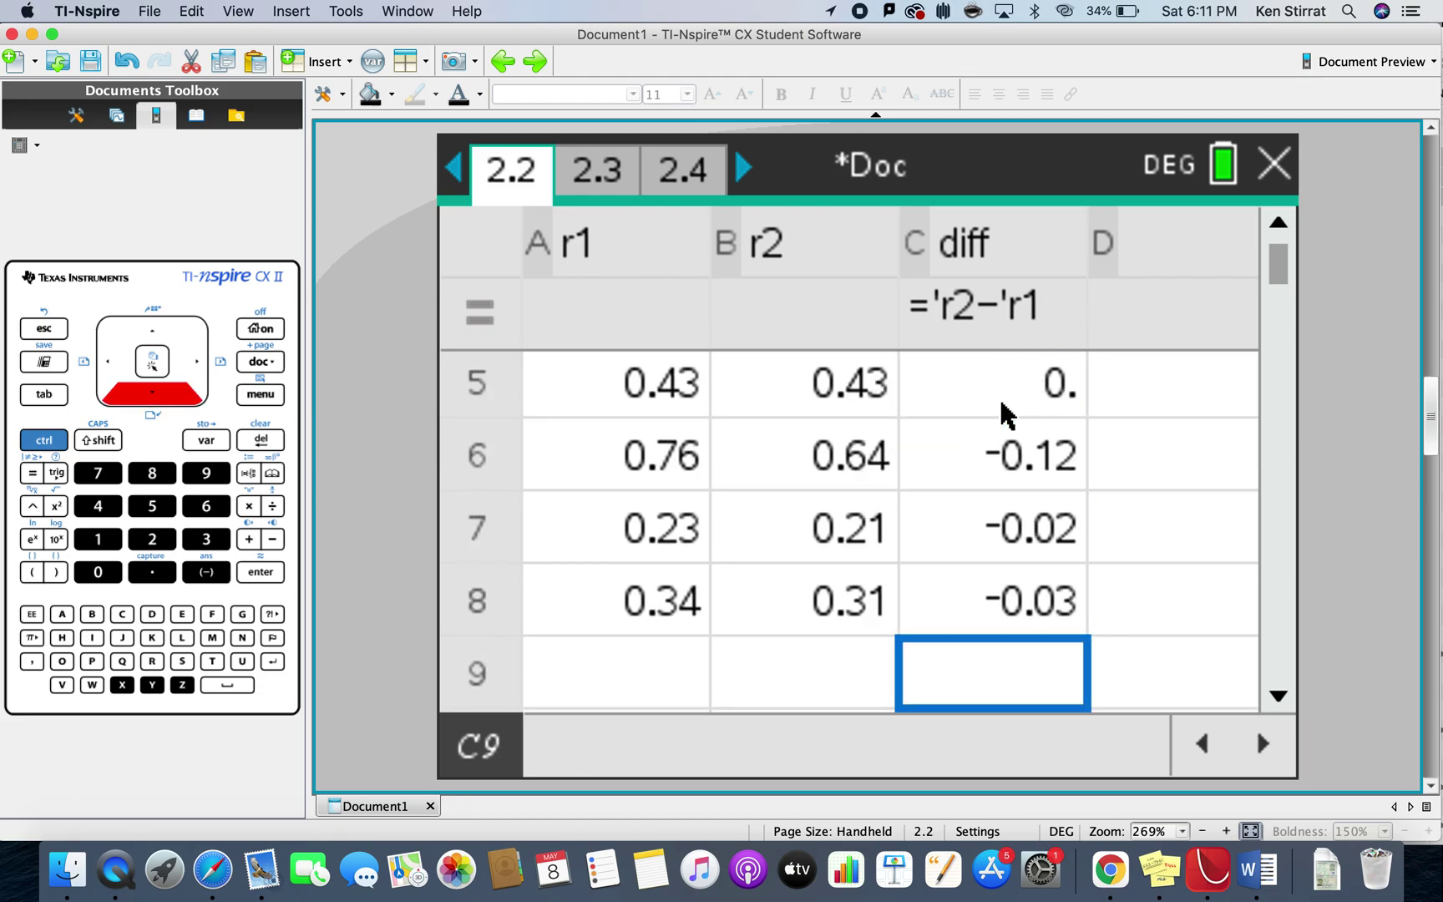
key("Up")
key("Up")
key("Up")
key("Up")
key("Up")
key("Up")
key("Up")
key("Up")
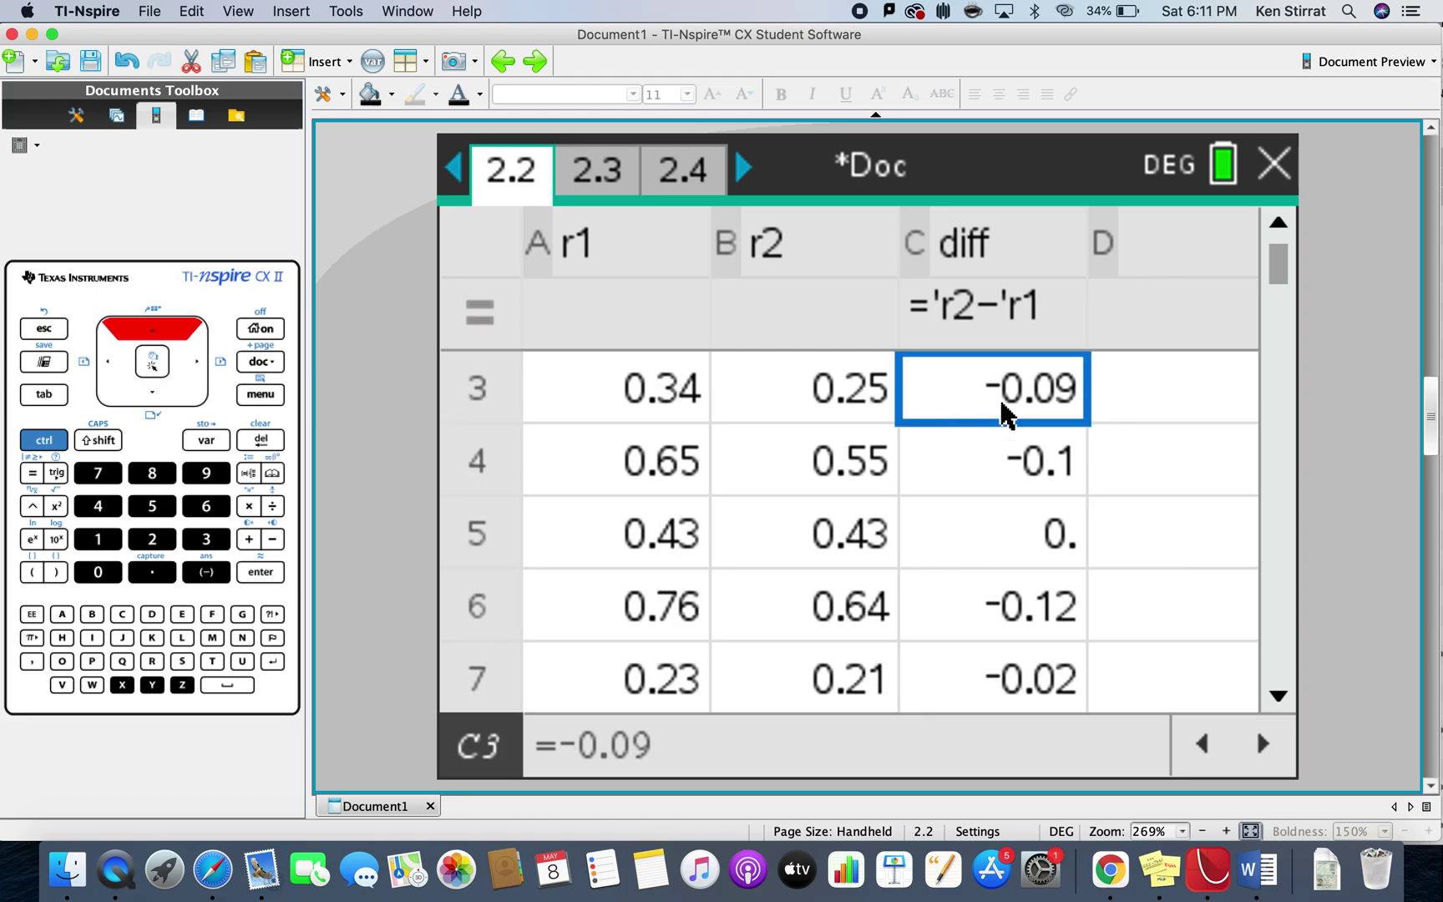
key("Up")
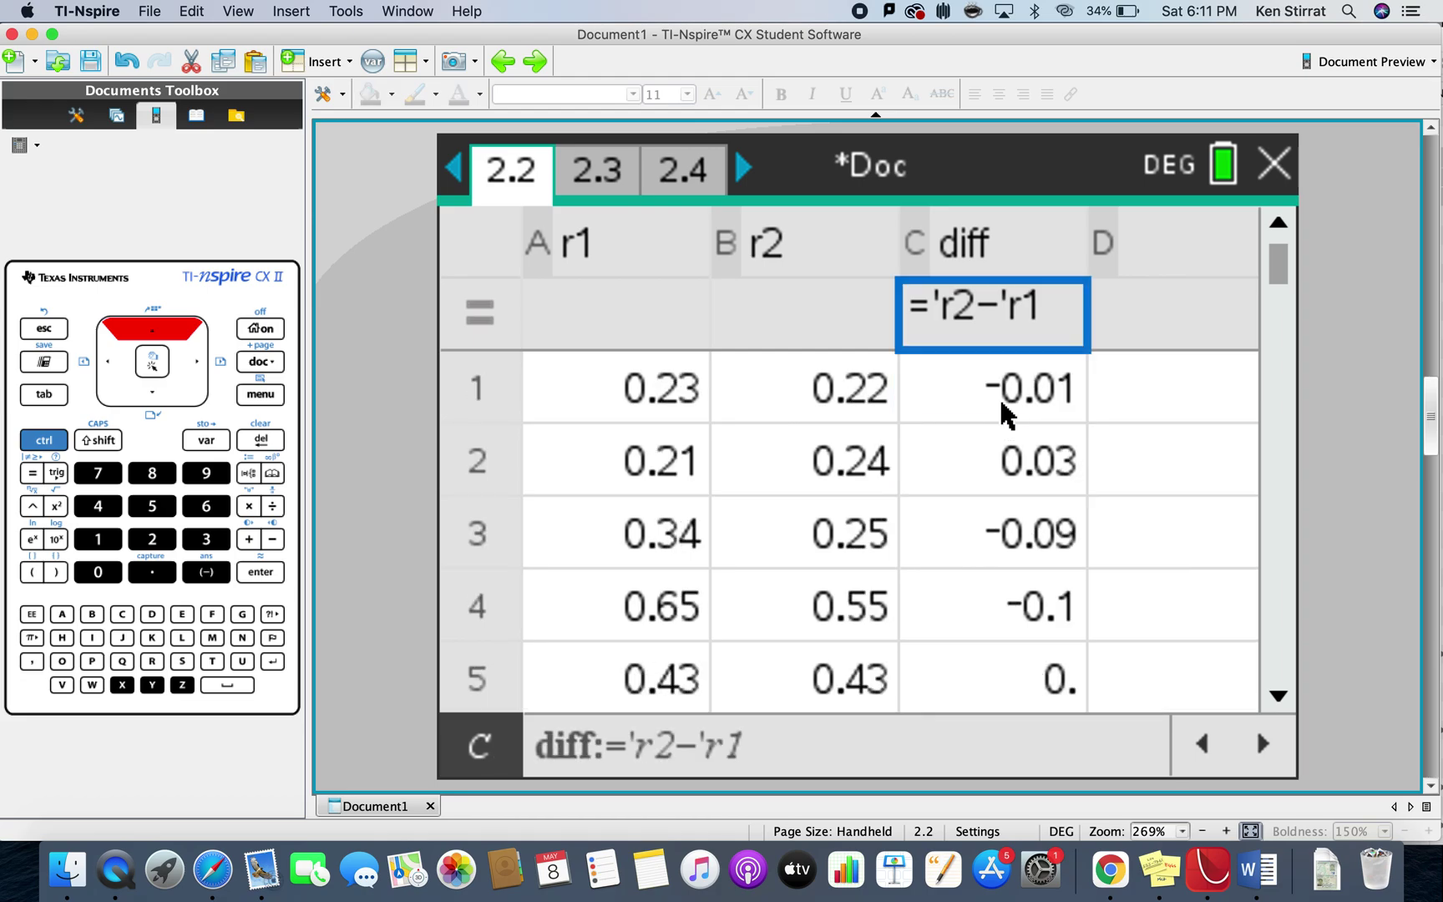
key("Down")
key("Down")
key("Down")
key("Down")
key("Down")
key("Down")
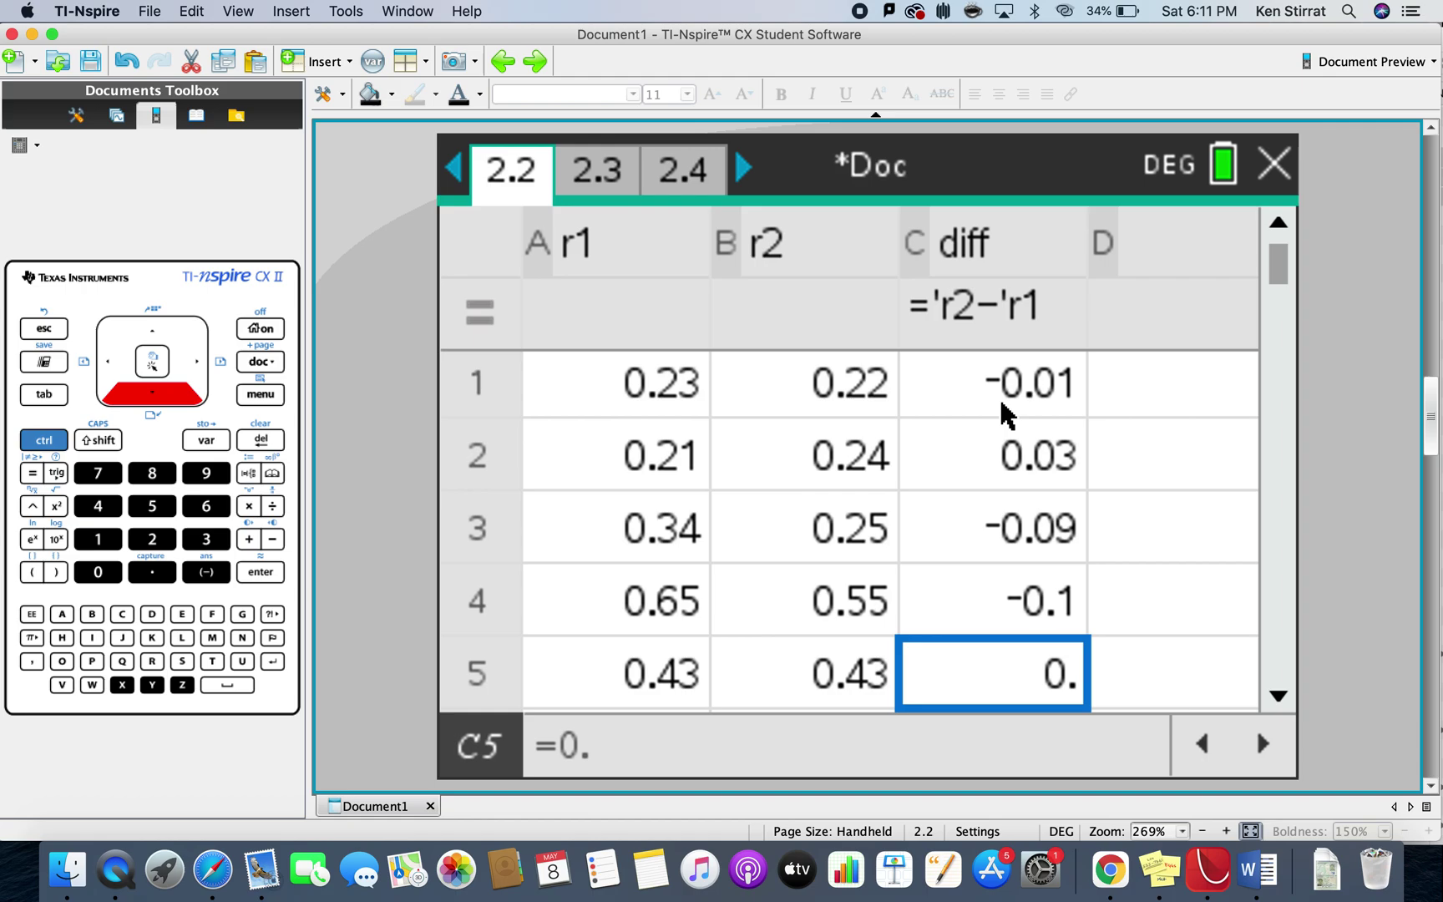
key("Down")
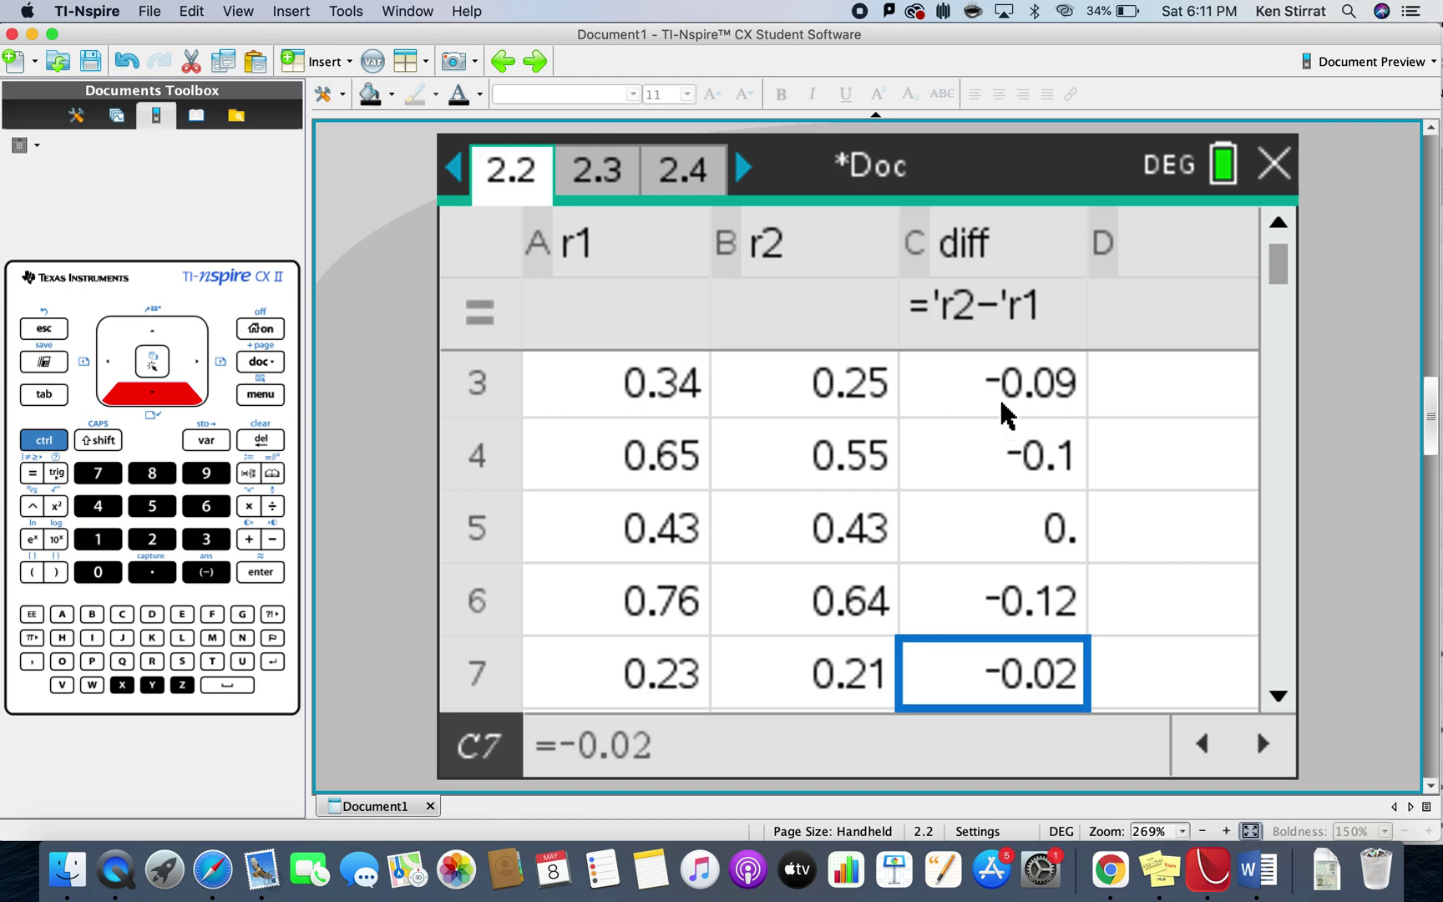
key("Down")
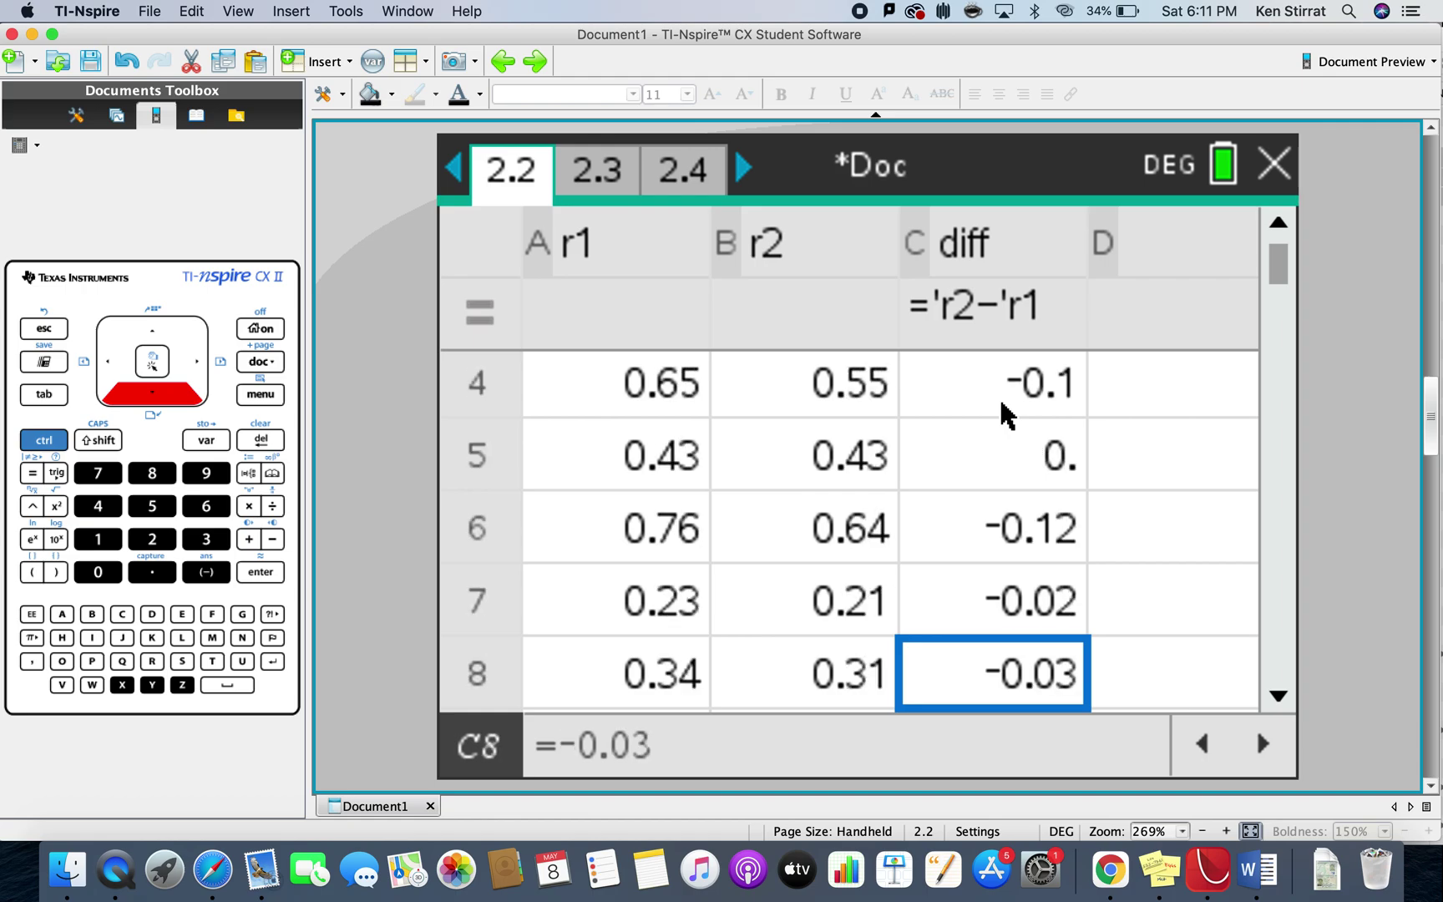
key("Down")
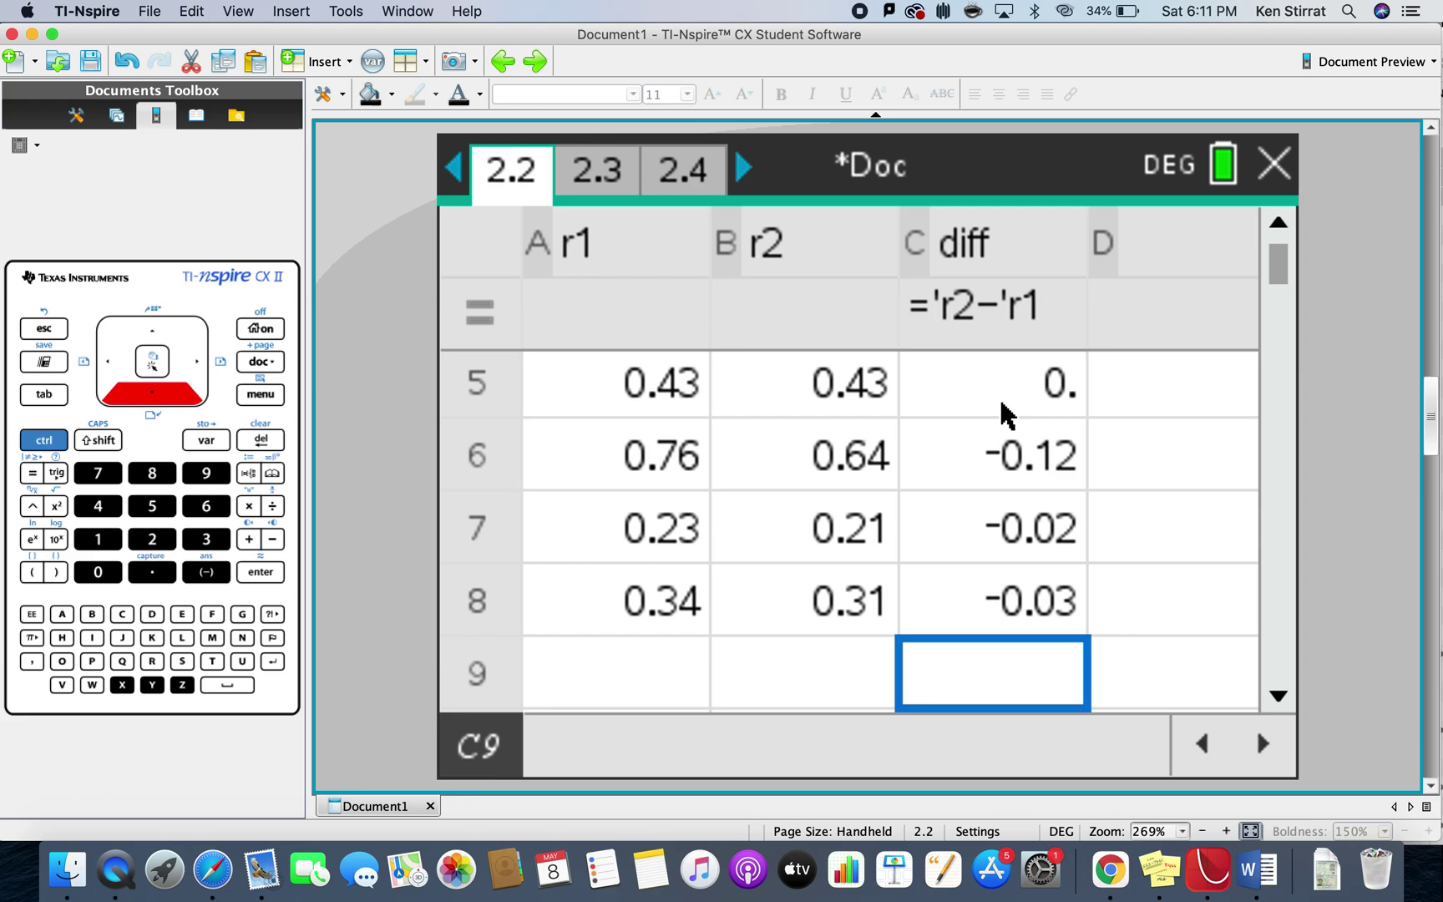
key("Up")
key("Up")
key("Up")
key("Up")
key("Up")
key("Up")
key("Up")
key("Up")
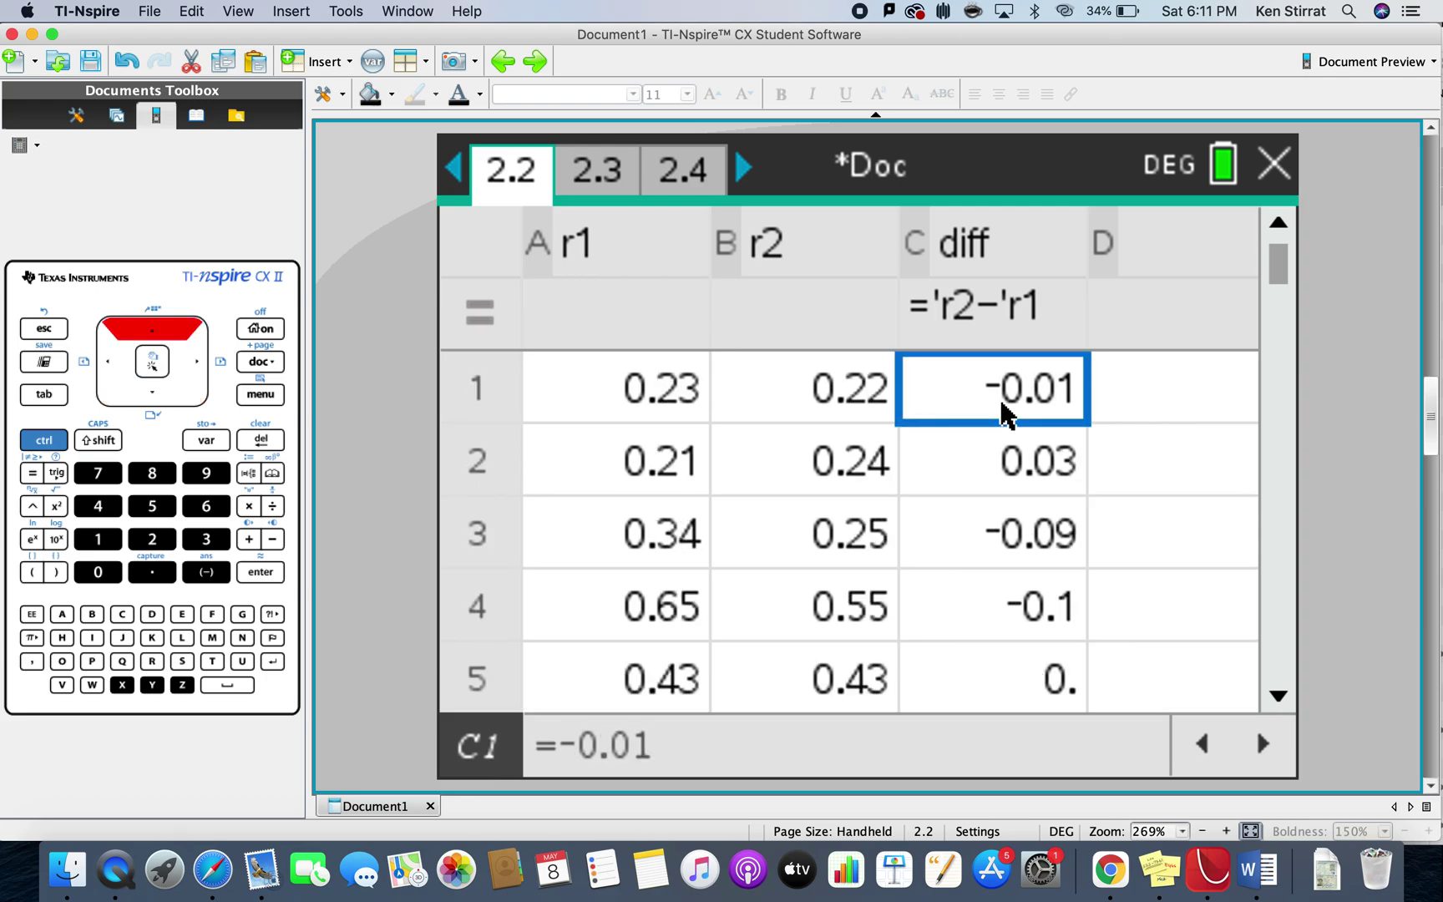
key("Up")
key("Down")
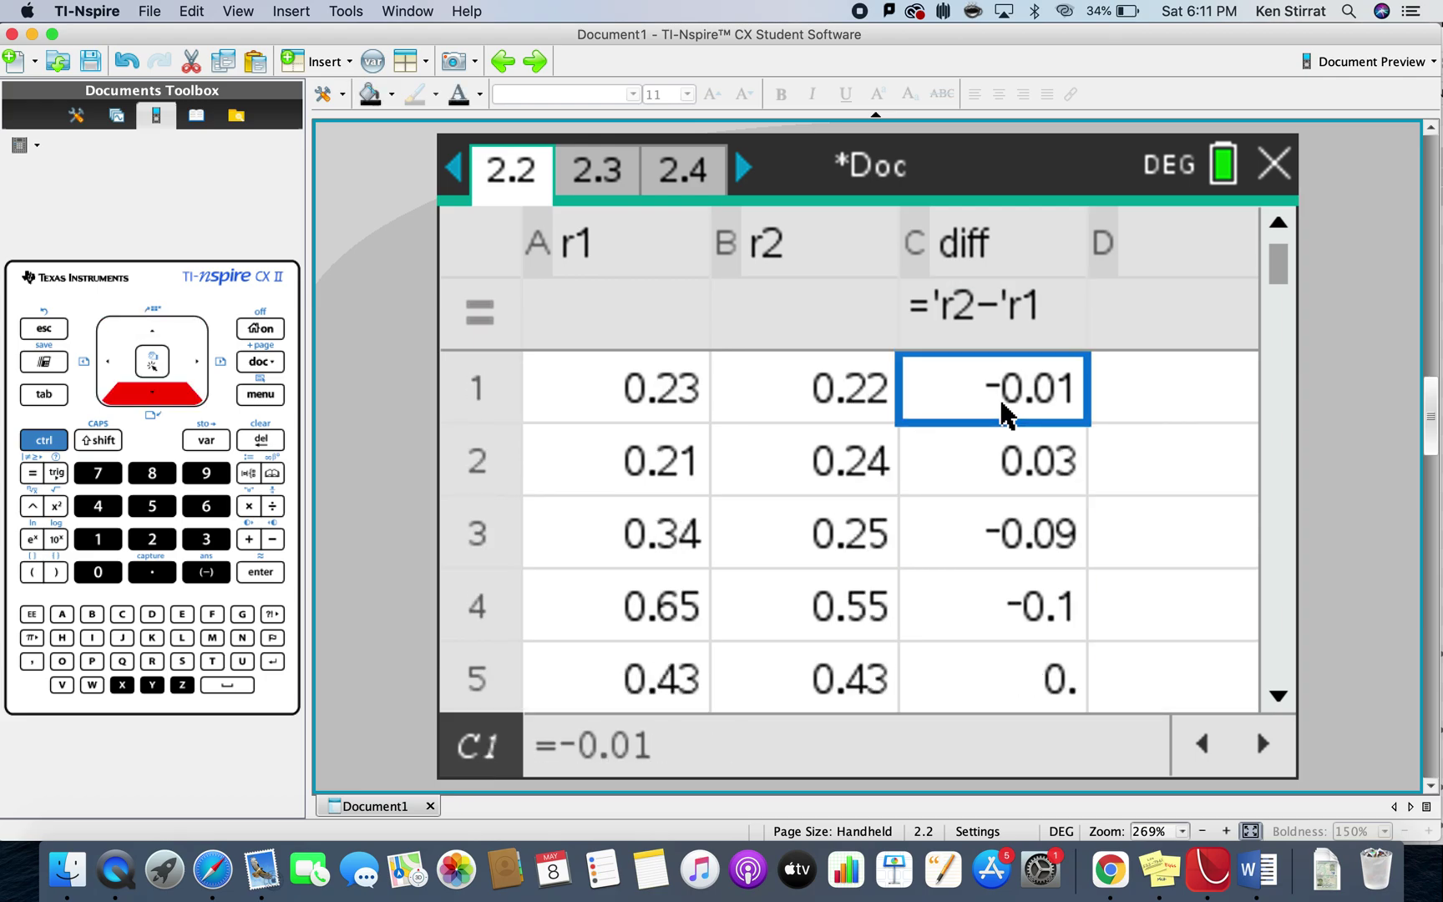
key("Left")
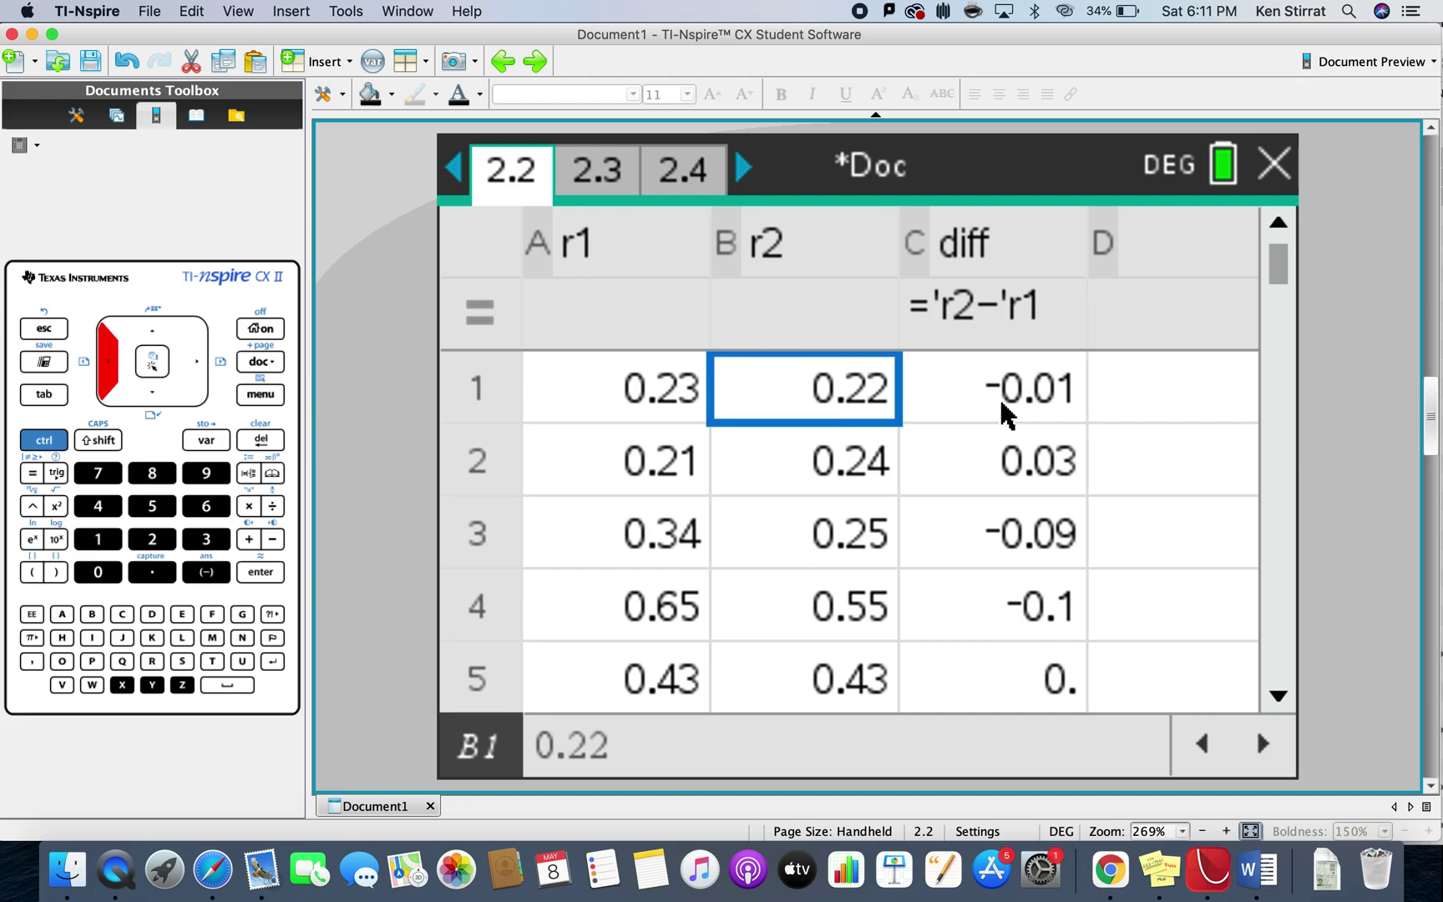
key("Left")
key("Right")
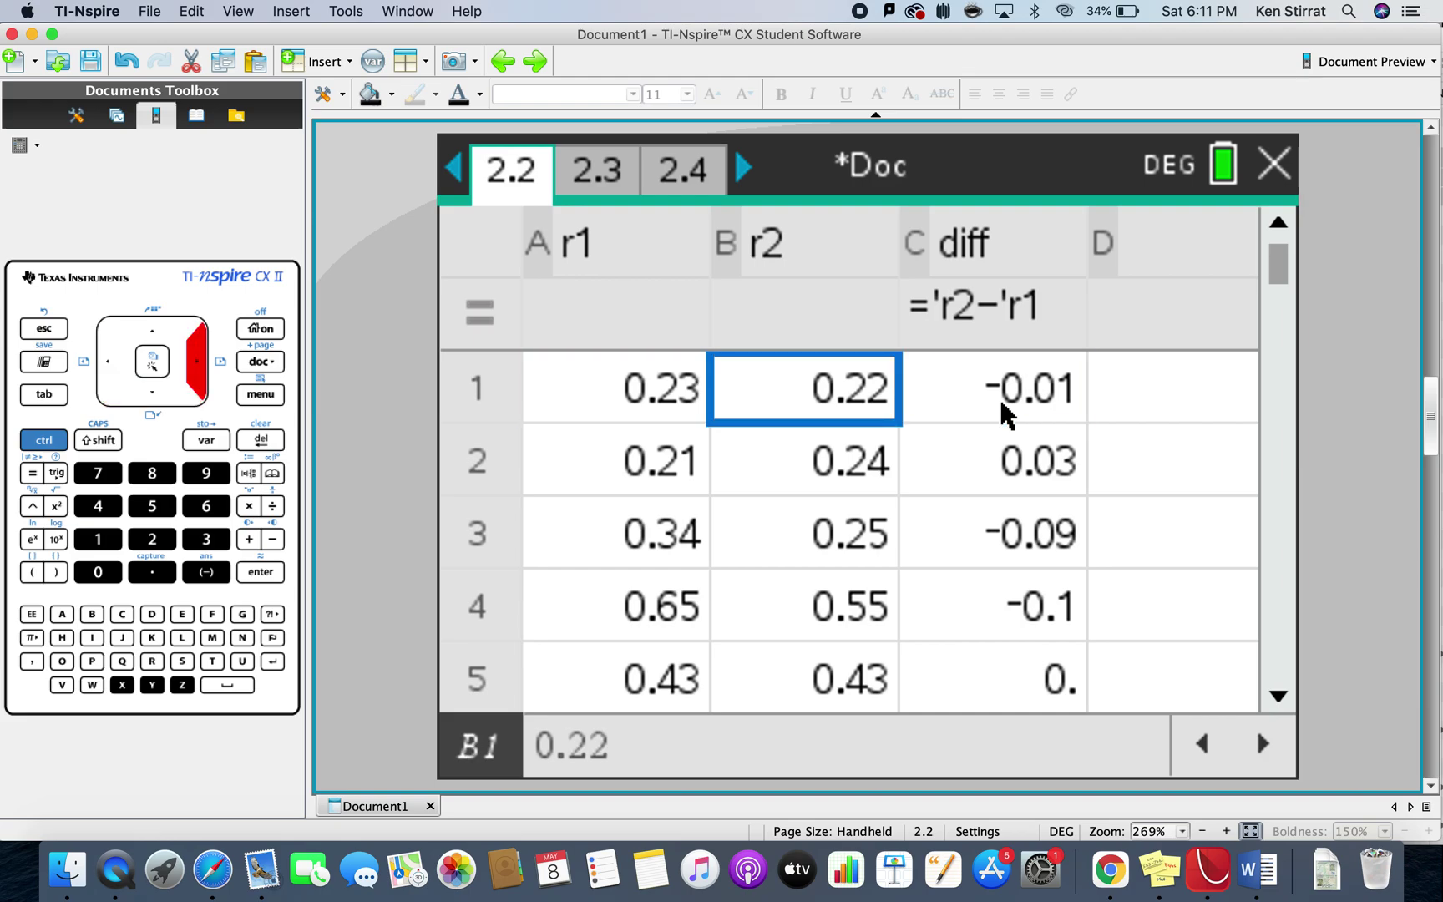
key("Right")
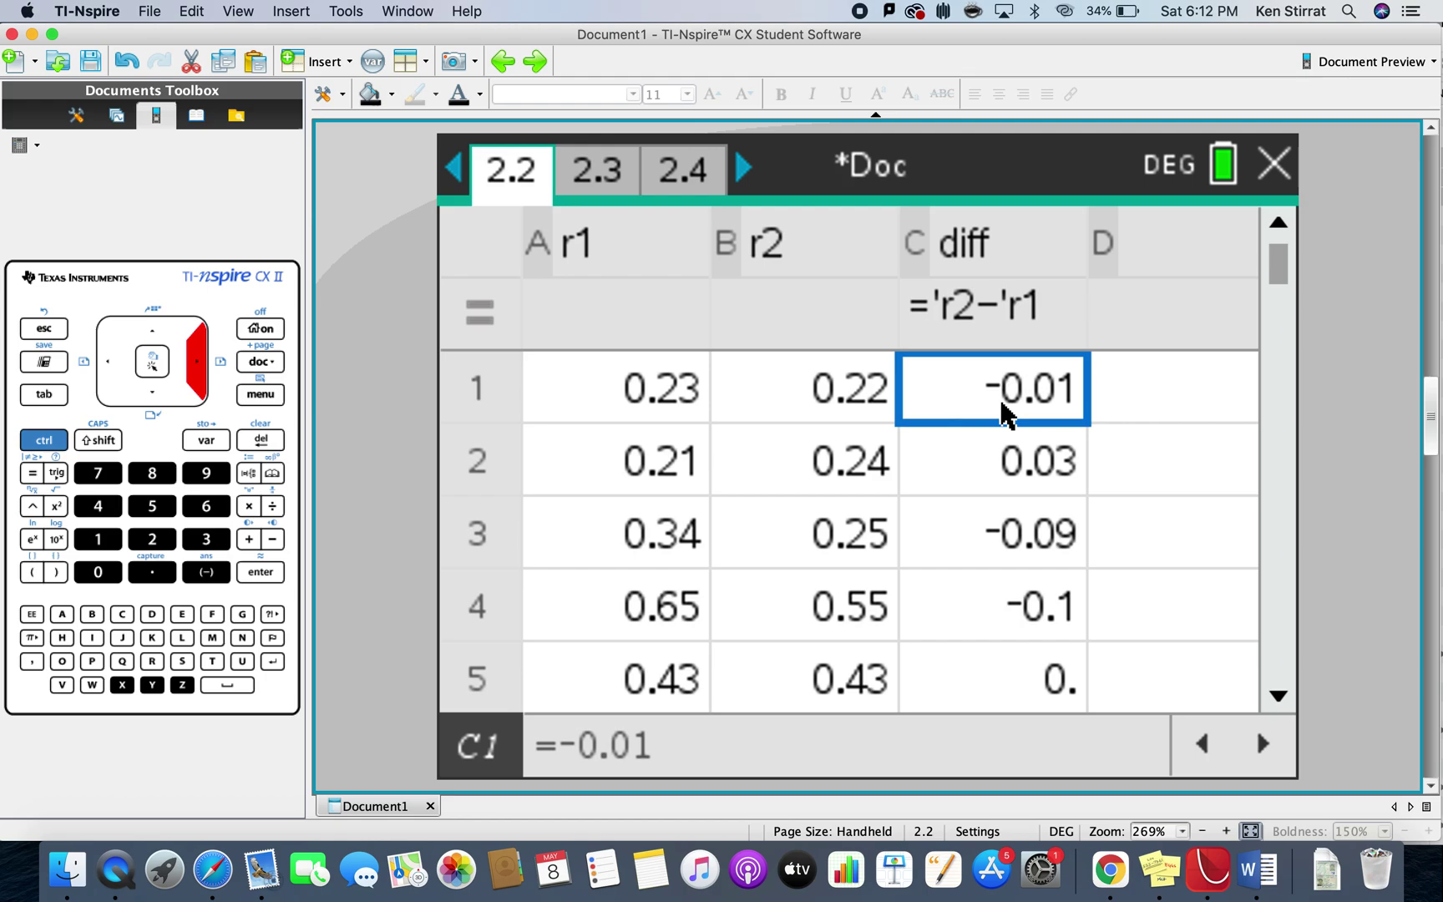
key("Down")
key("Down")
key("Down")
key("Down")
key("Down")
key("Down")
key("Down")
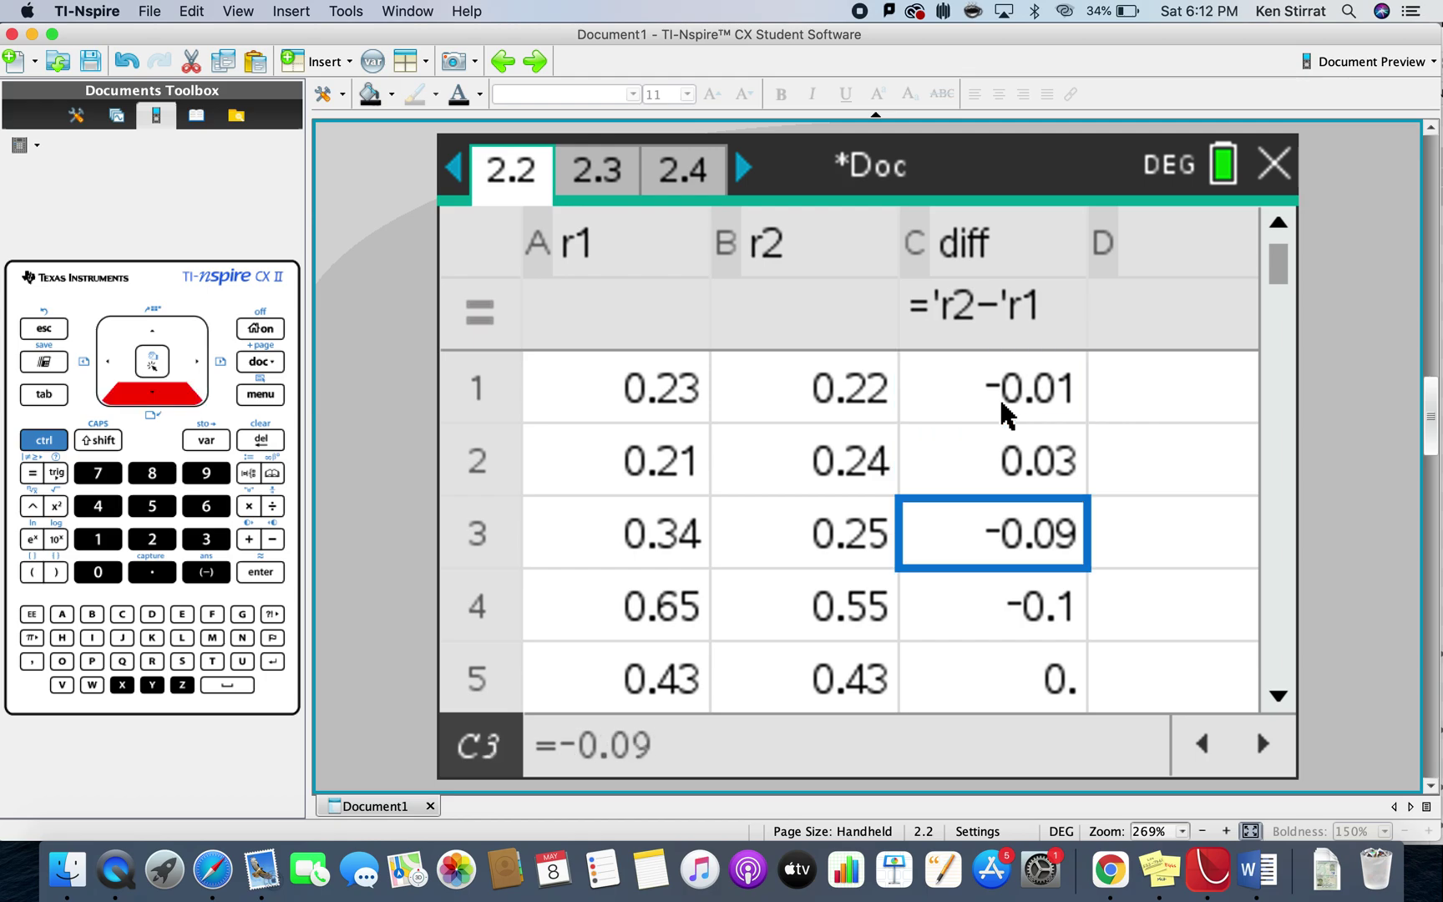
key("Down")
key("Down")
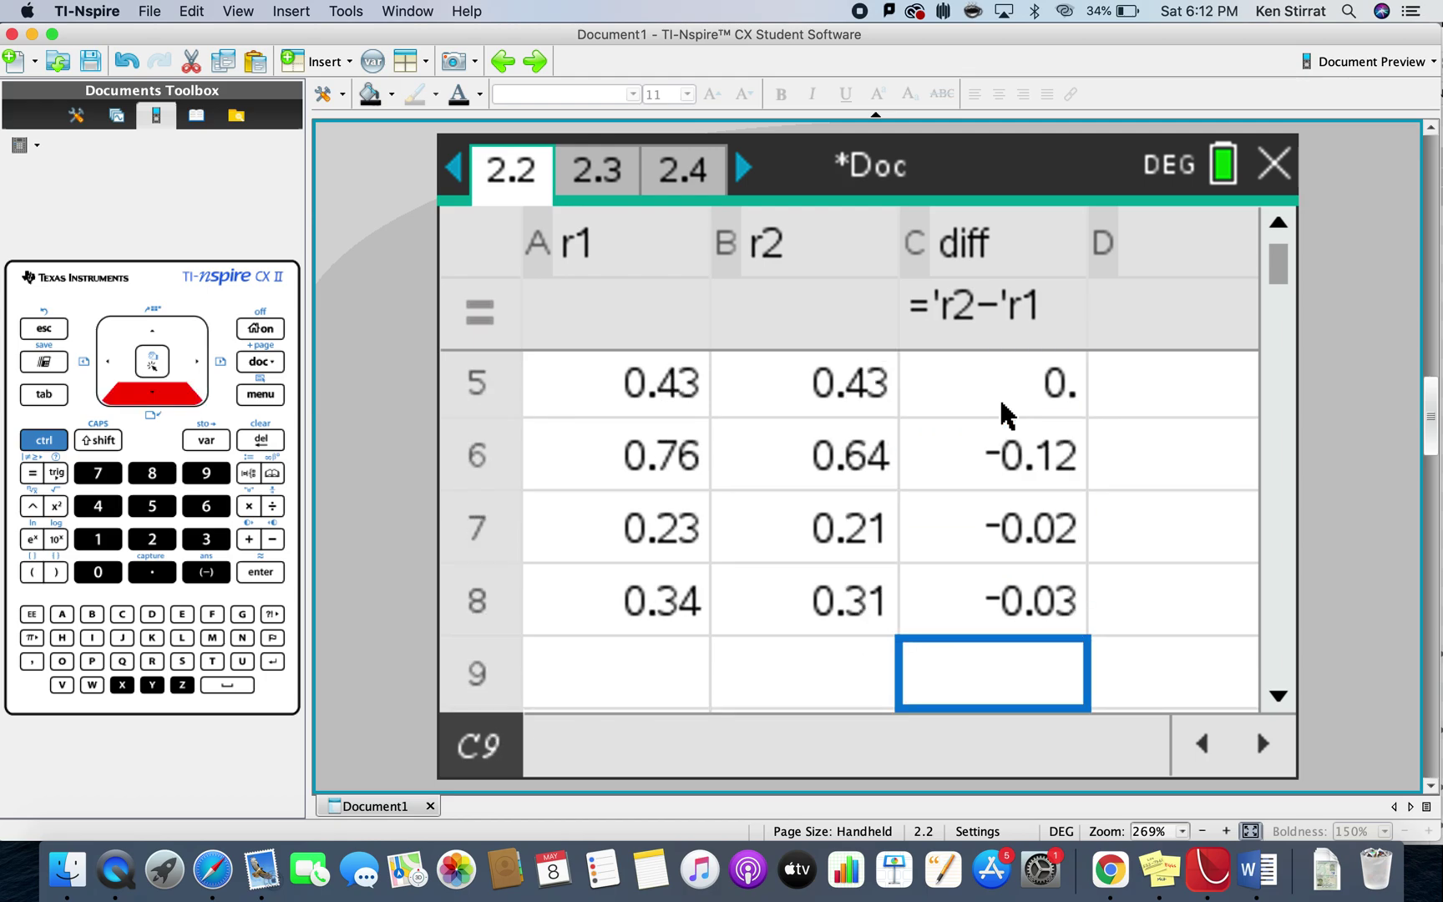
left_click(599, 171)
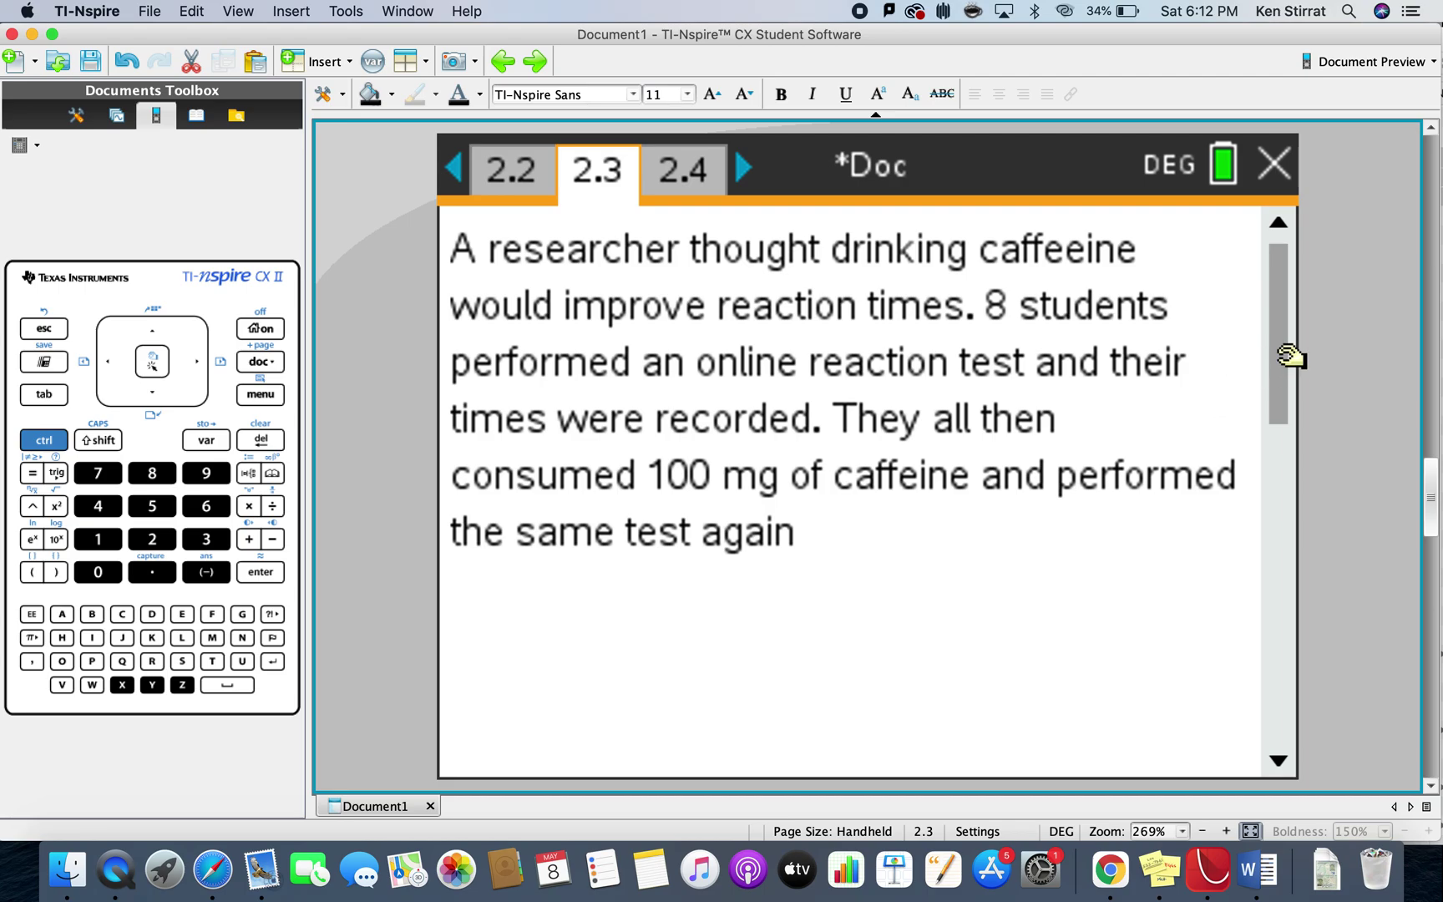
left_click_drag(1289, 357, 1278, 552)
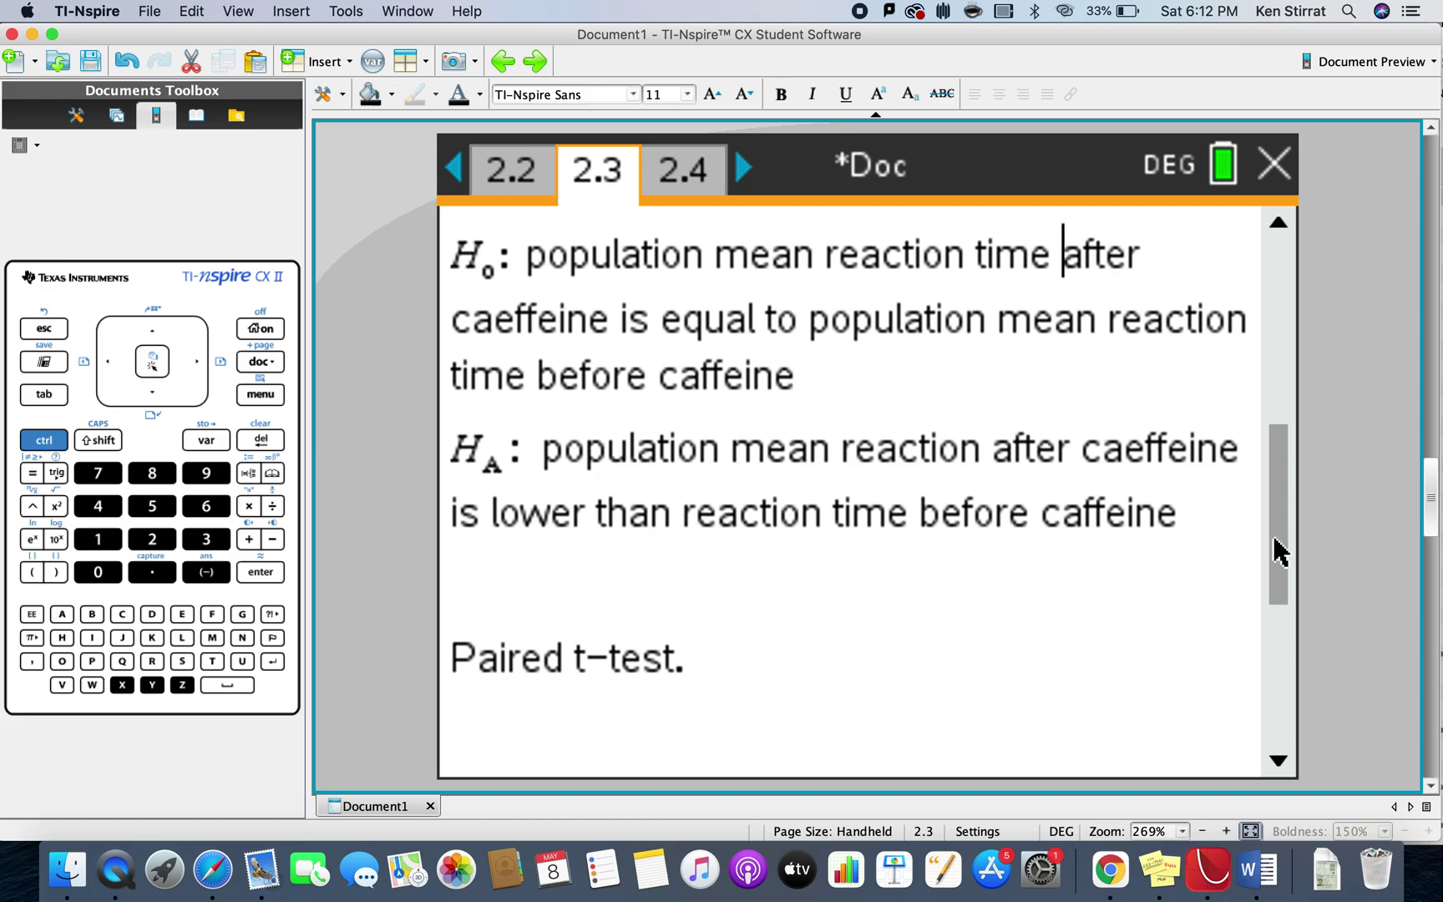
Back on the spreadsheet, select cell D1 and start a one-sample t test
left_click(525, 177)
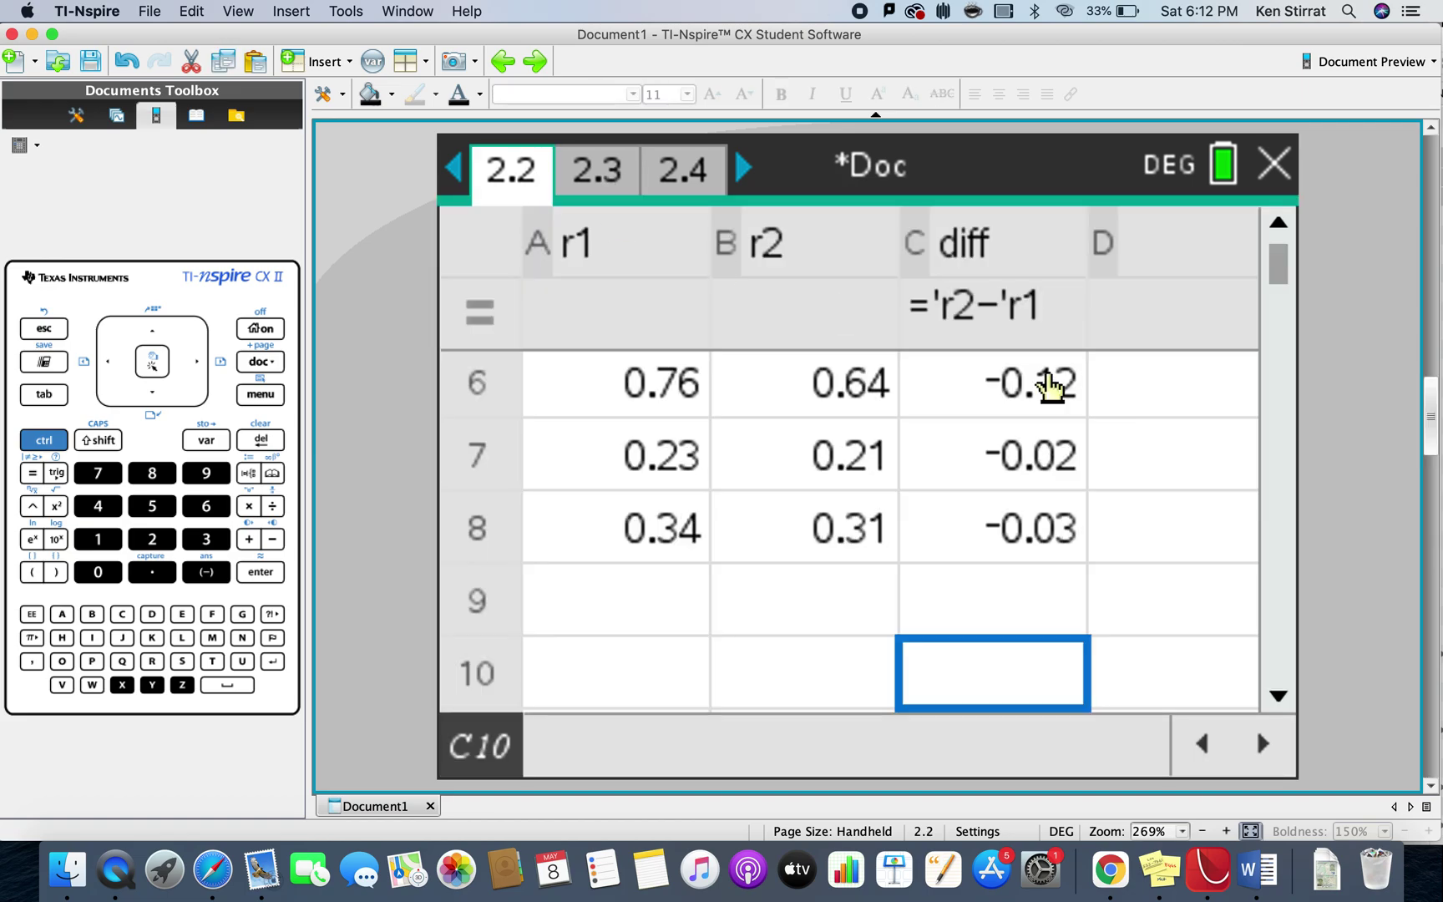
left_click(1188, 468)
key("Up")
key("Up")
key("Up")
key("Up")
key("Up")
key("Up")
key("Up")
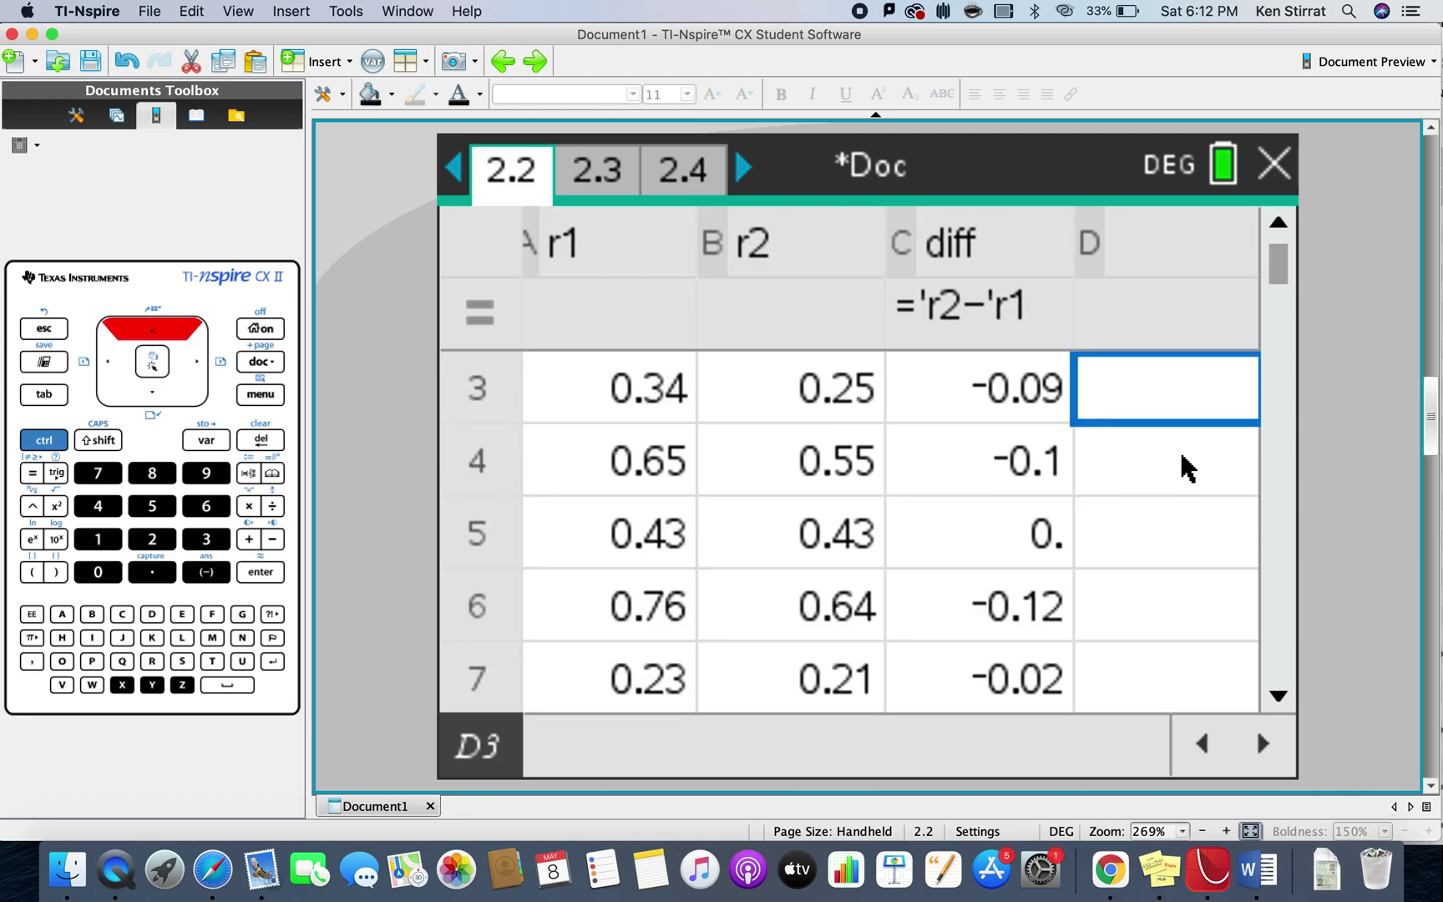
key("Up")
key("Down")
key("Down")
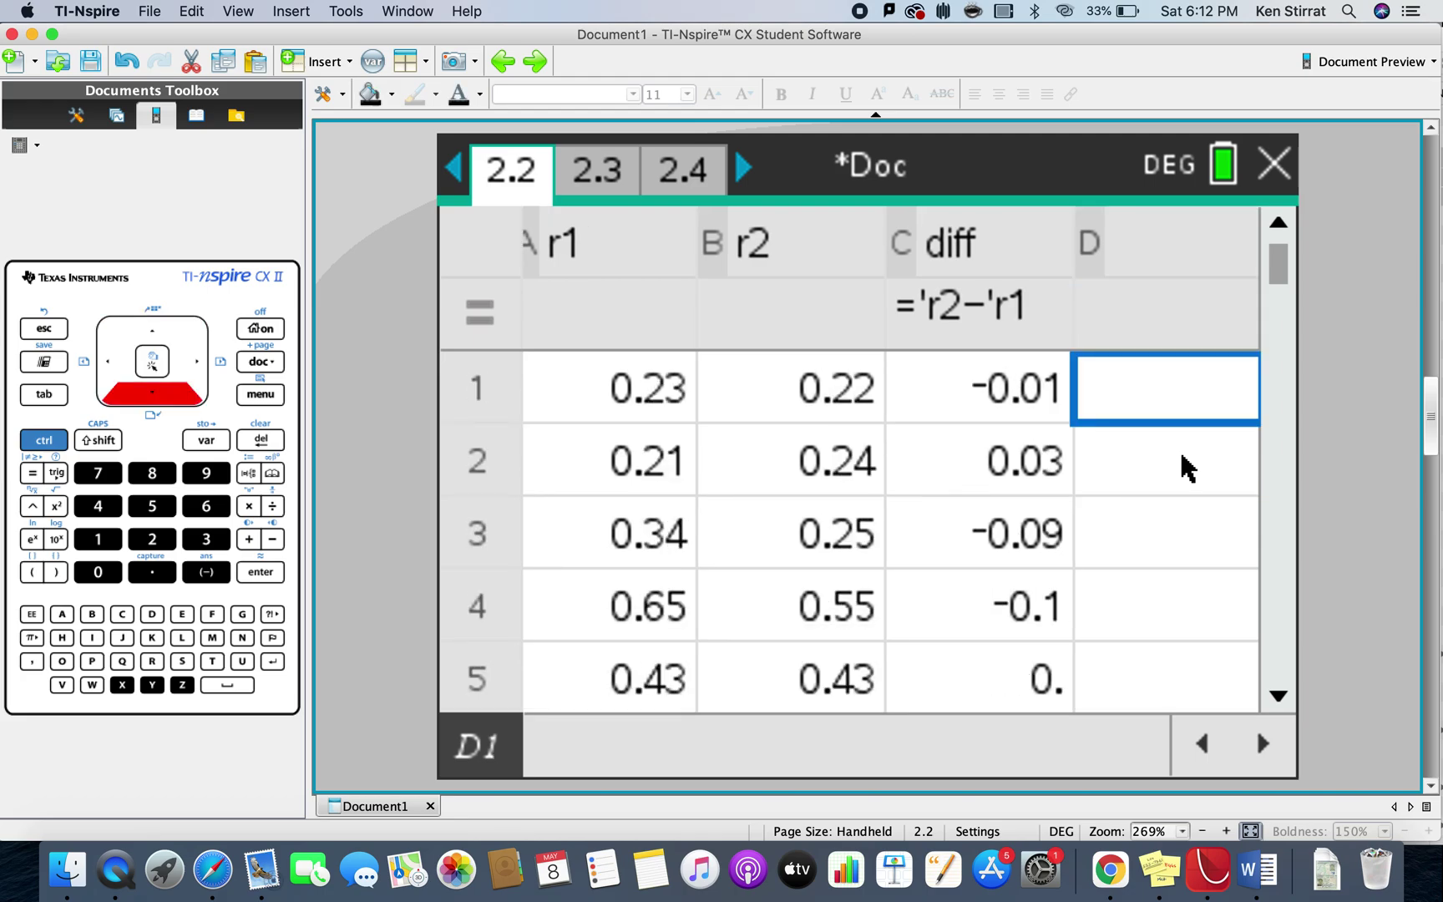
left_click(262, 396)
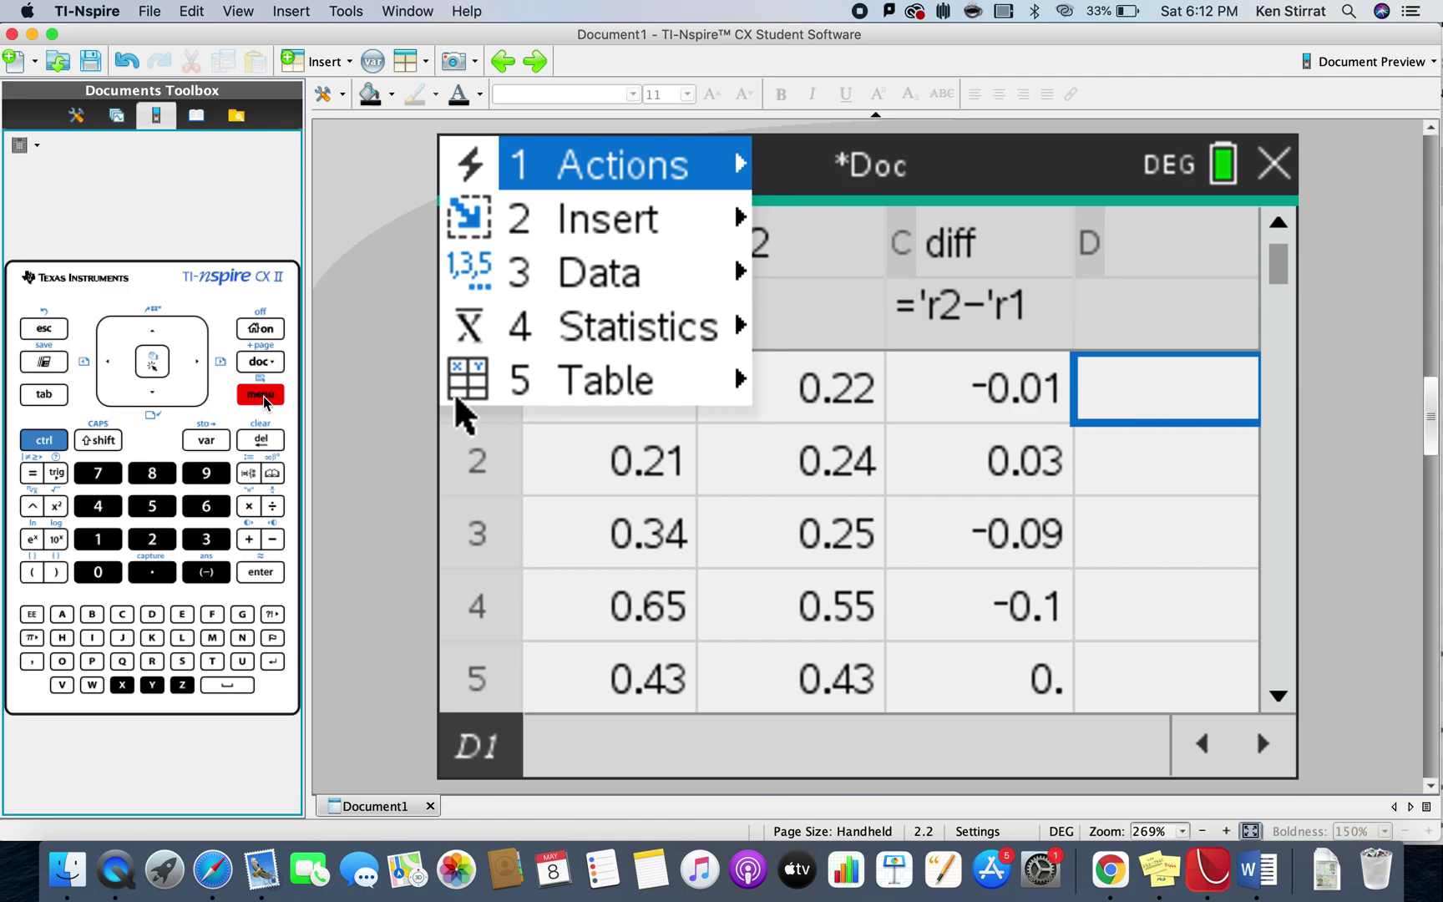
mouse_move(709, 330)
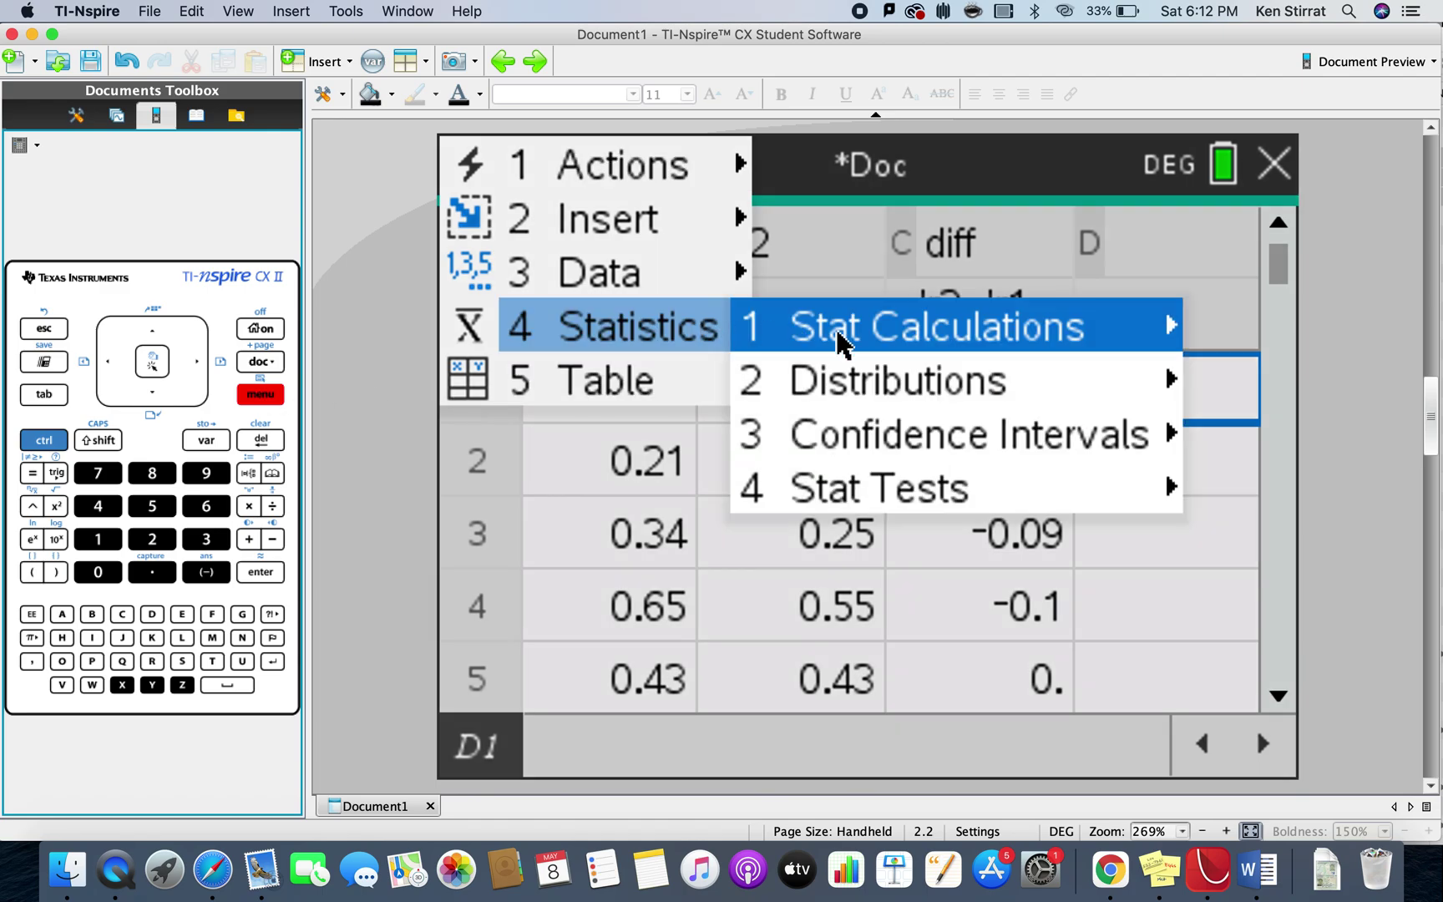
mouse_move(927, 494)
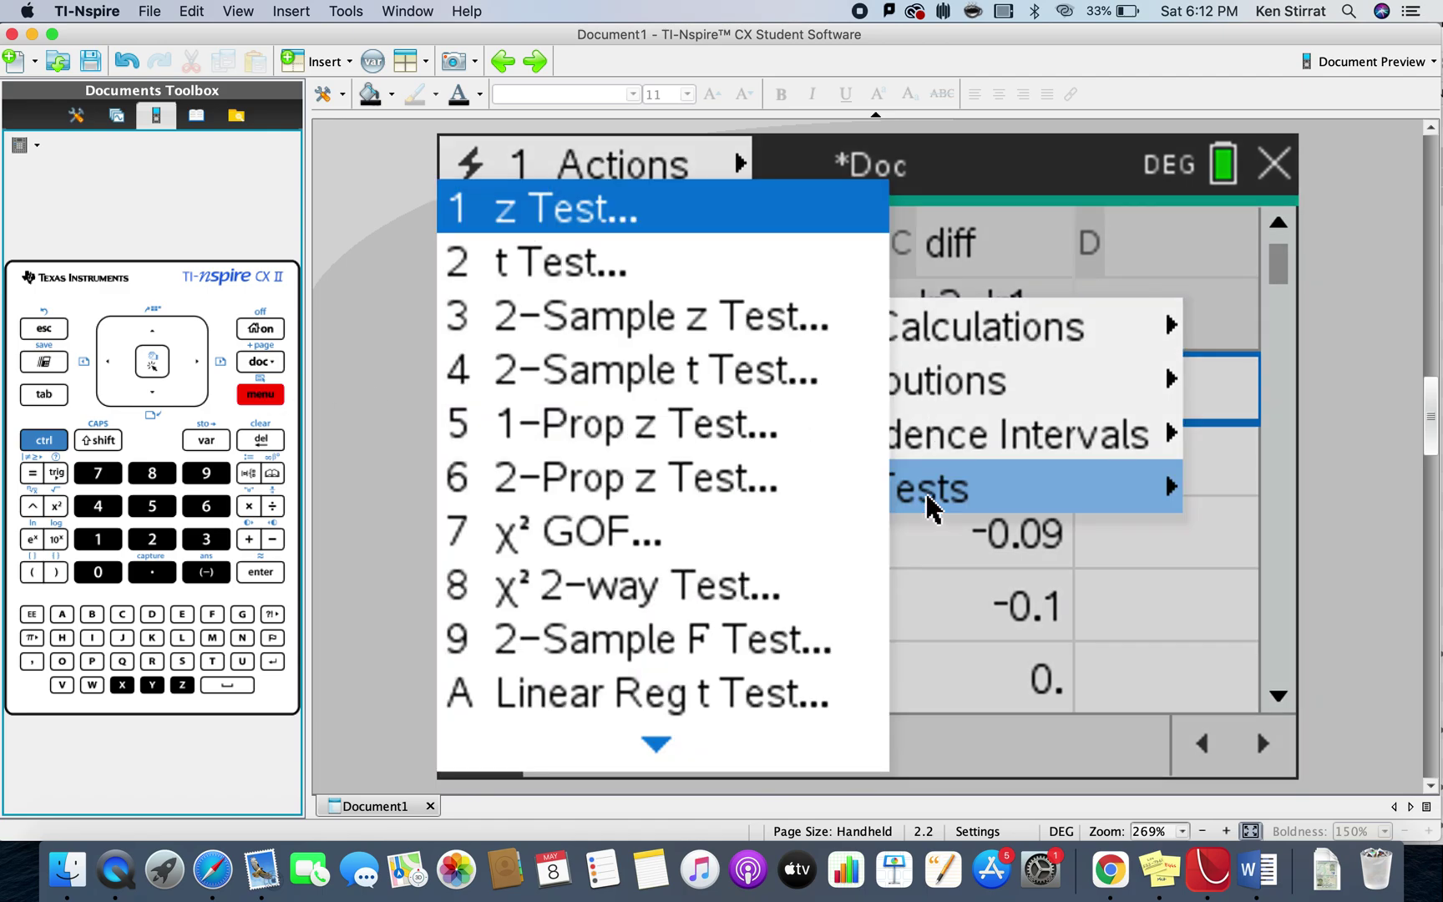
left_click(576, 272)
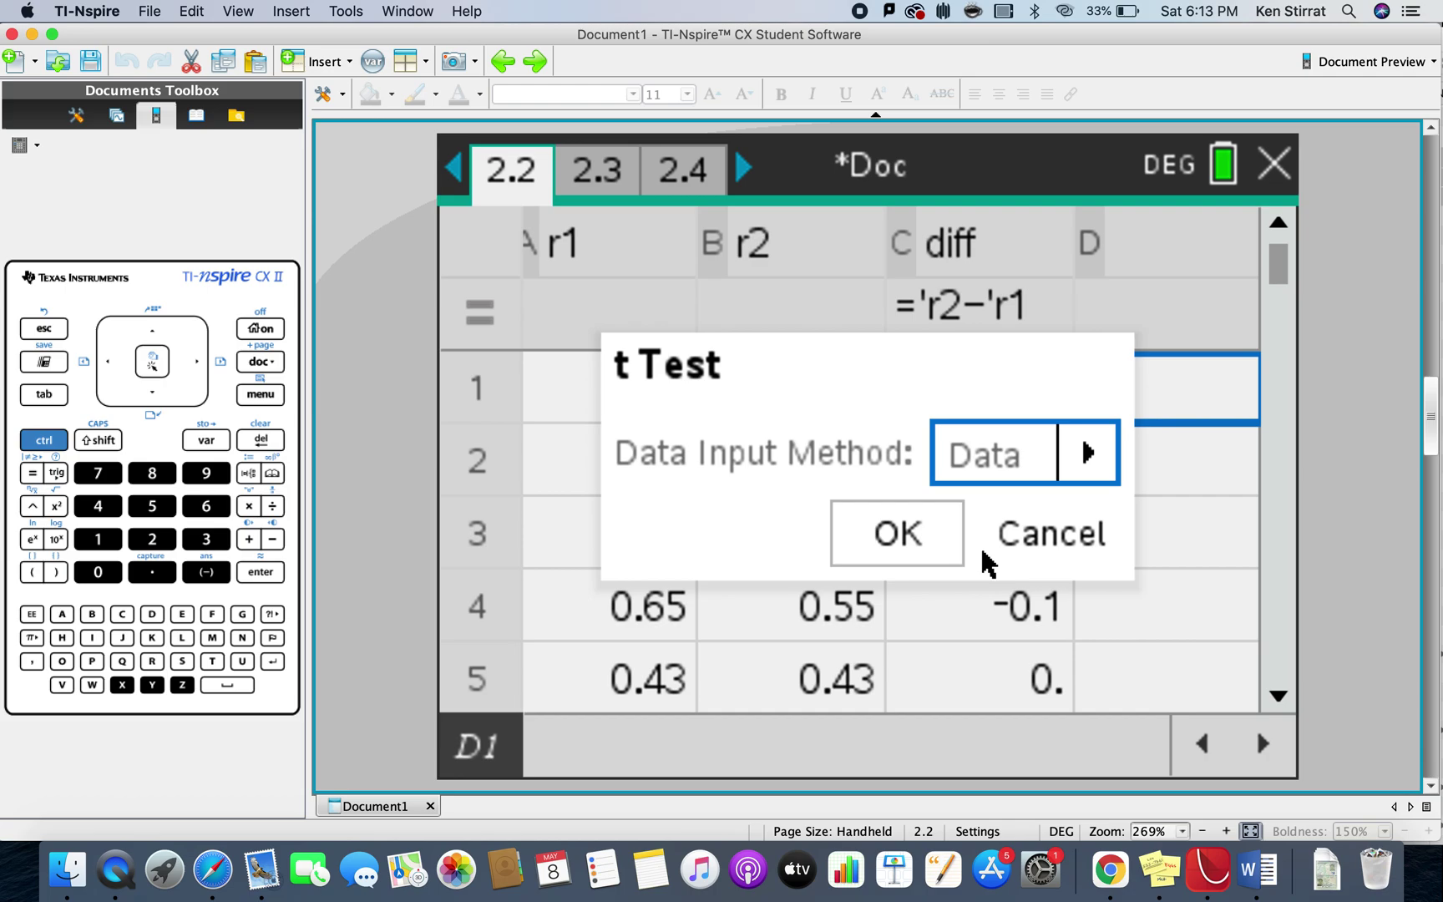
Use raw data with μ0 = 0, list 'diff, and alternative hypothesis μ < μ0
left_click(925, 548)
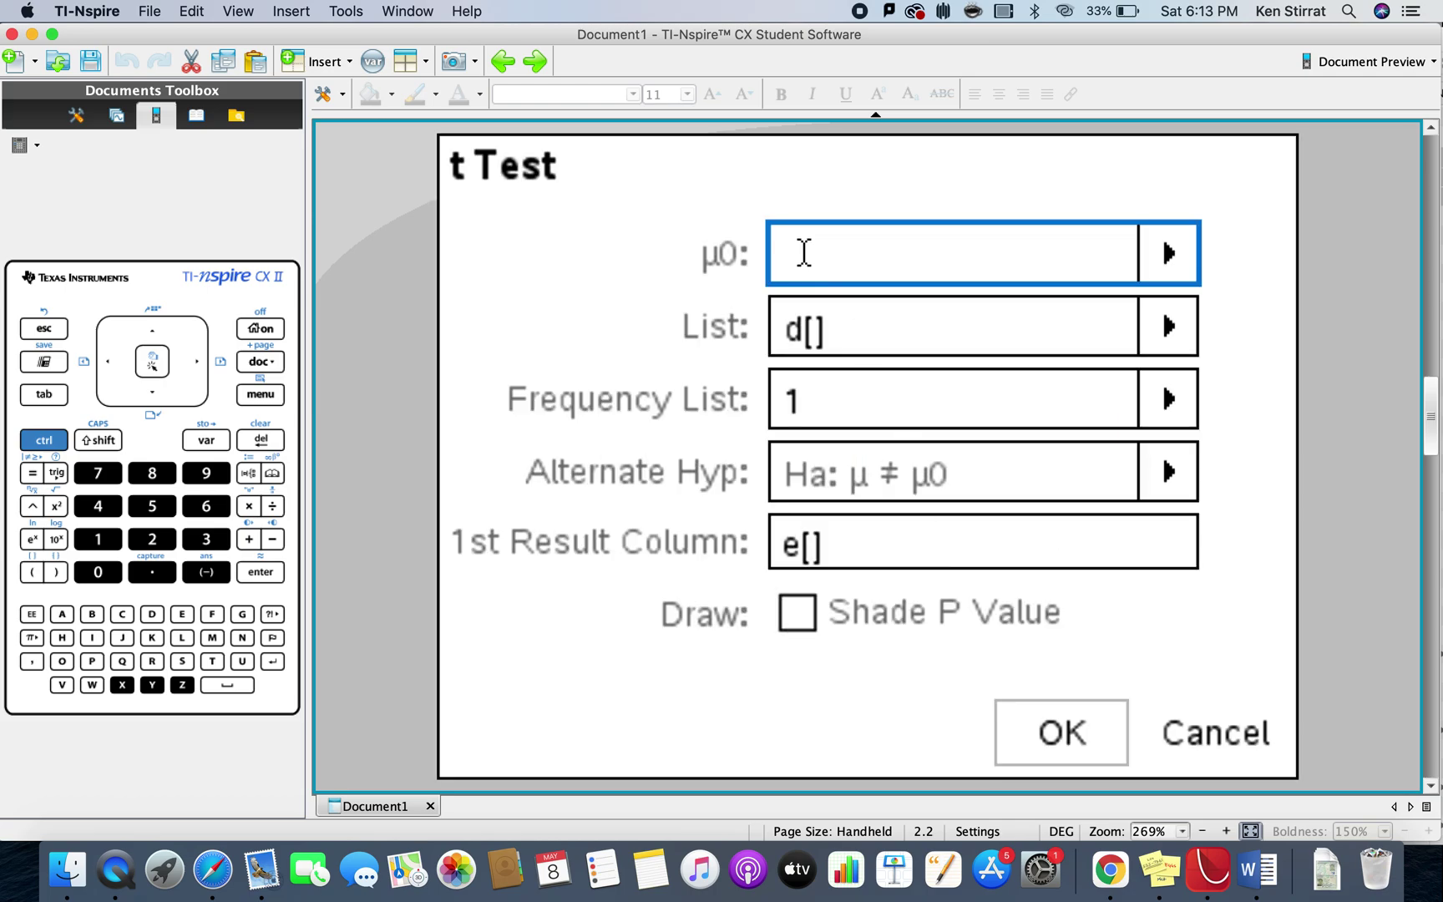
type("0")
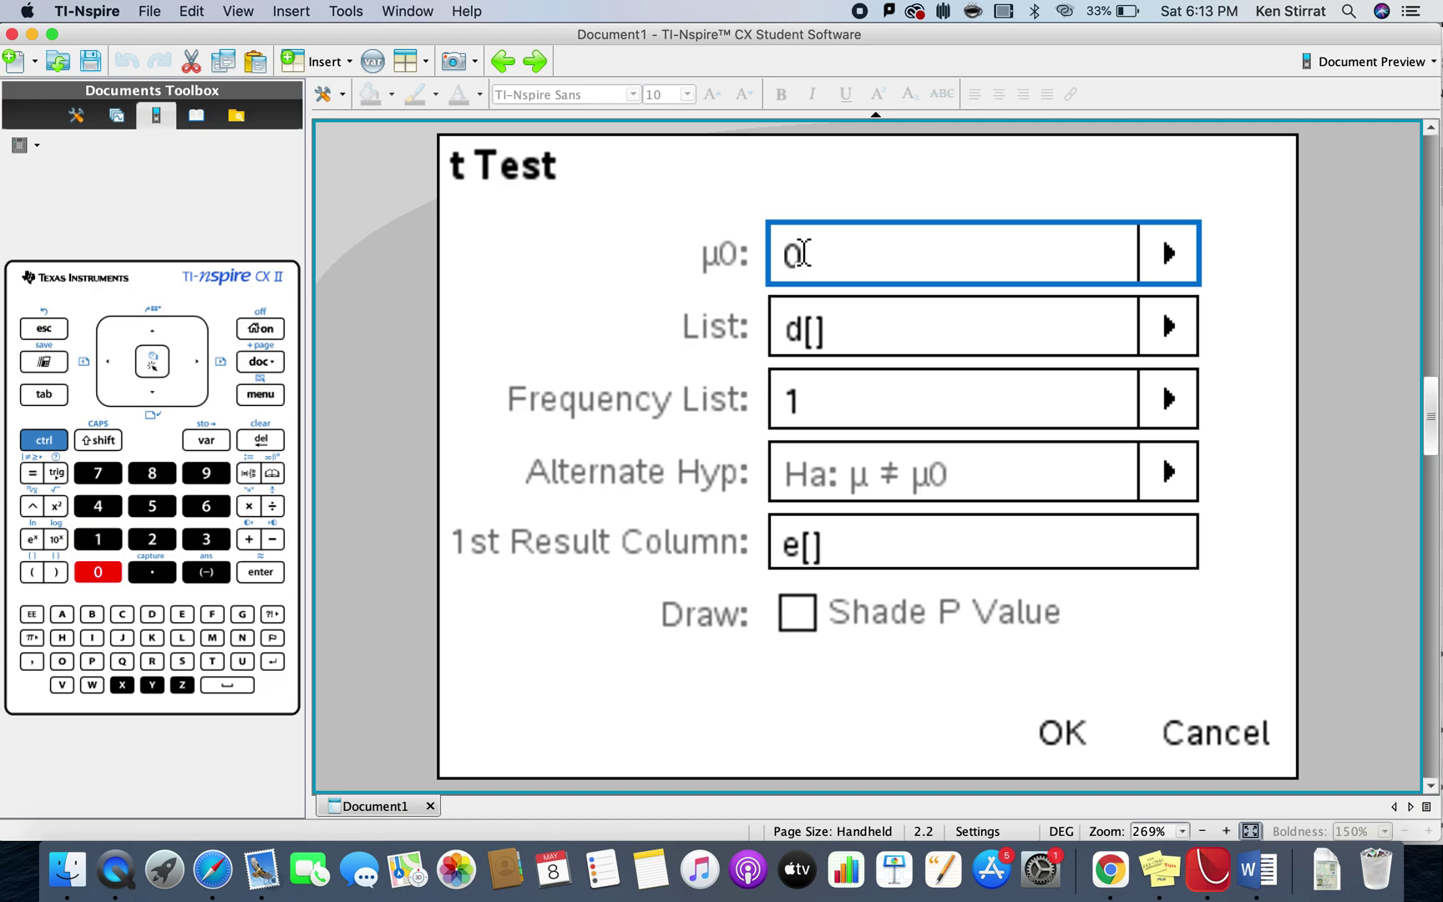
left_click(1174, 326)
left_click(846, 382)
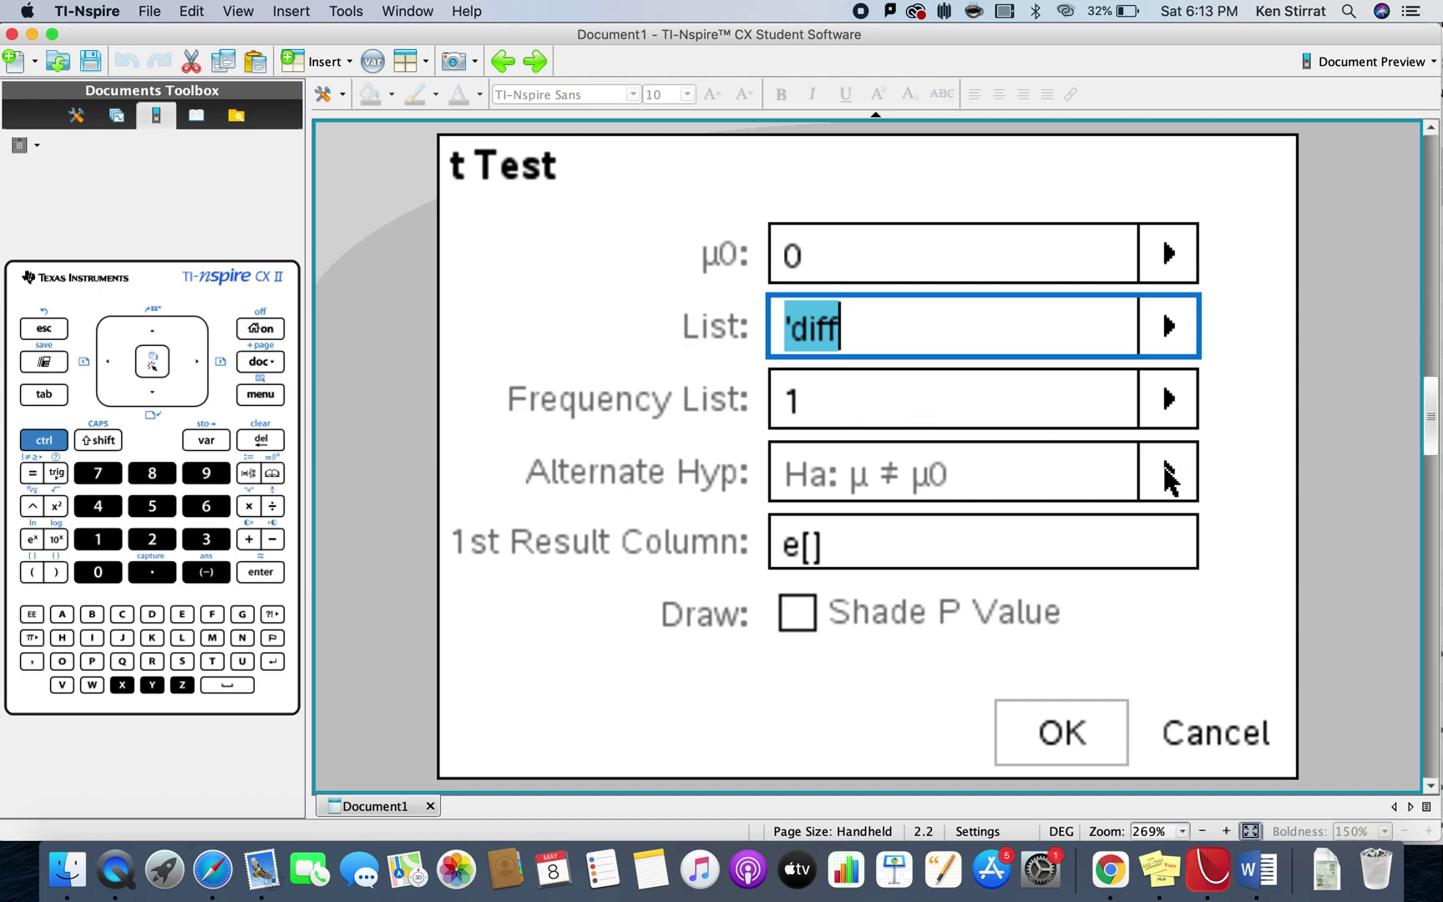
left_click(1169, 478)
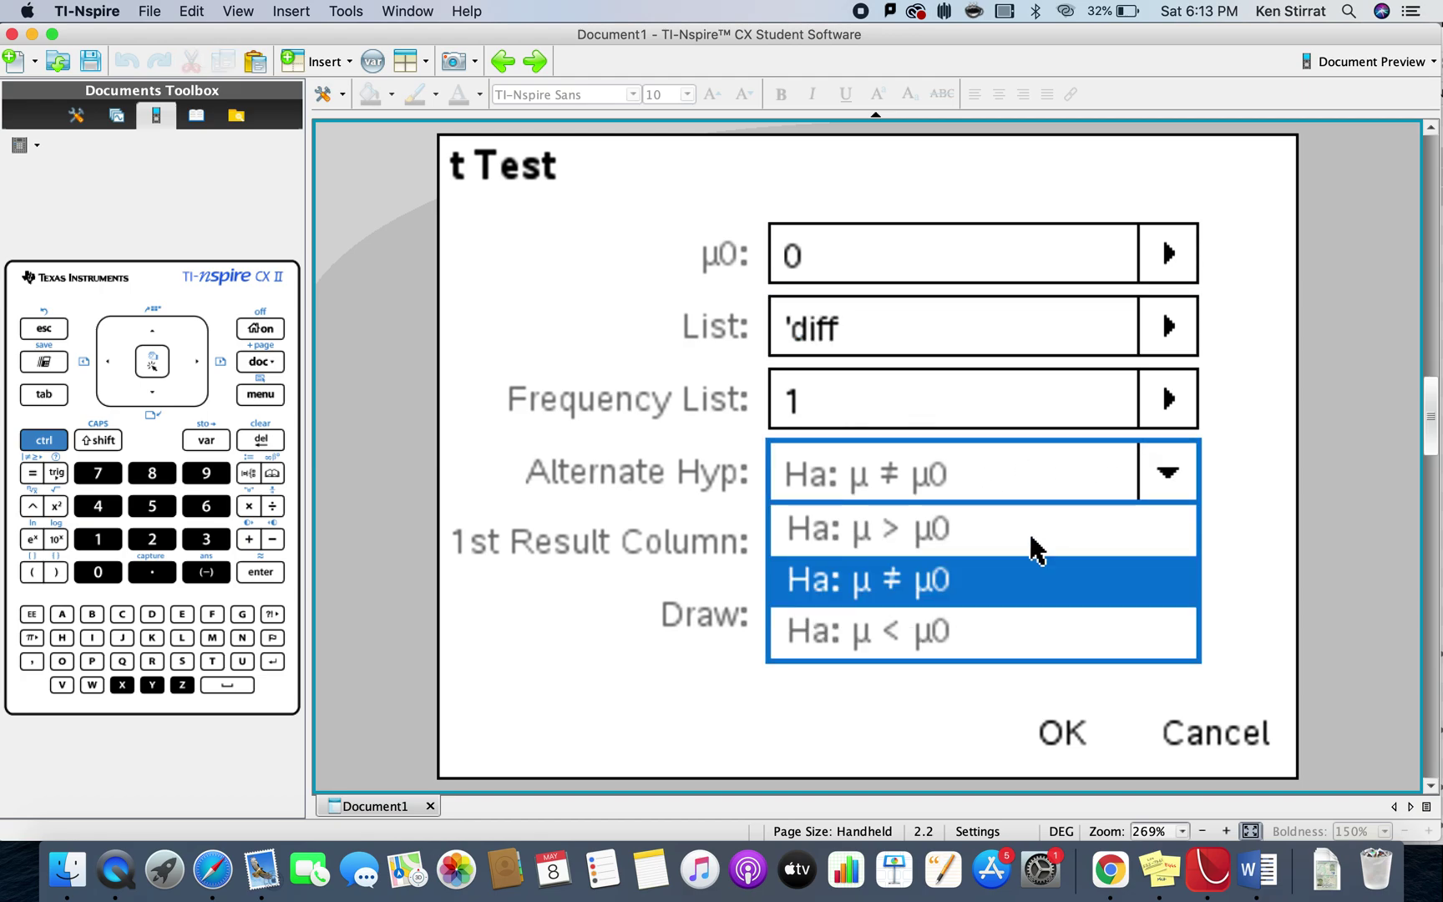
left_click(902, 635)
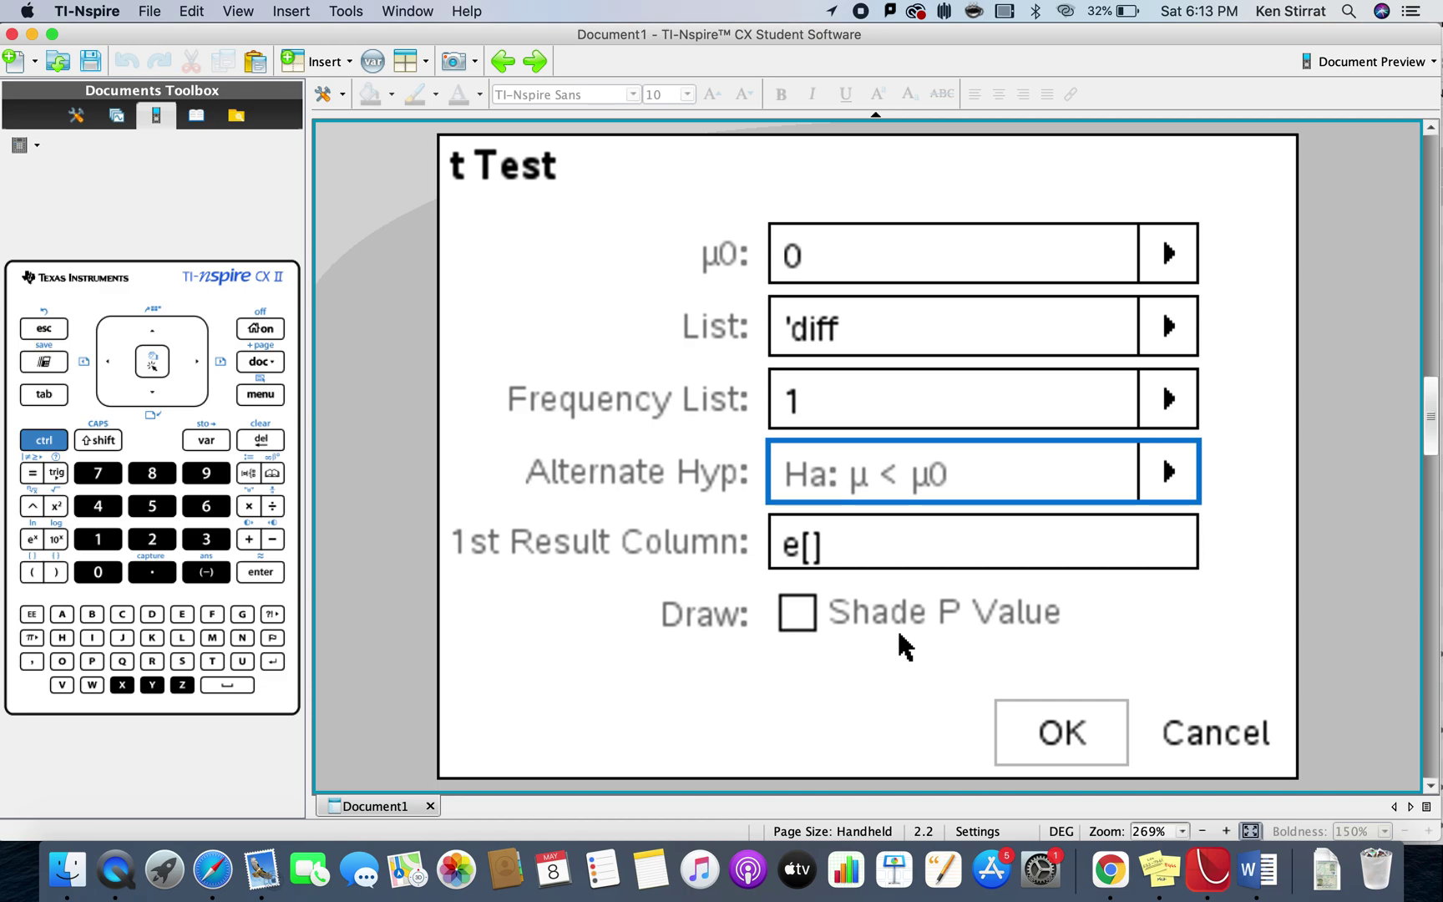
Run the t test, keep the results intact, and check the PVal of 0.030509
left_click(1054, 737)
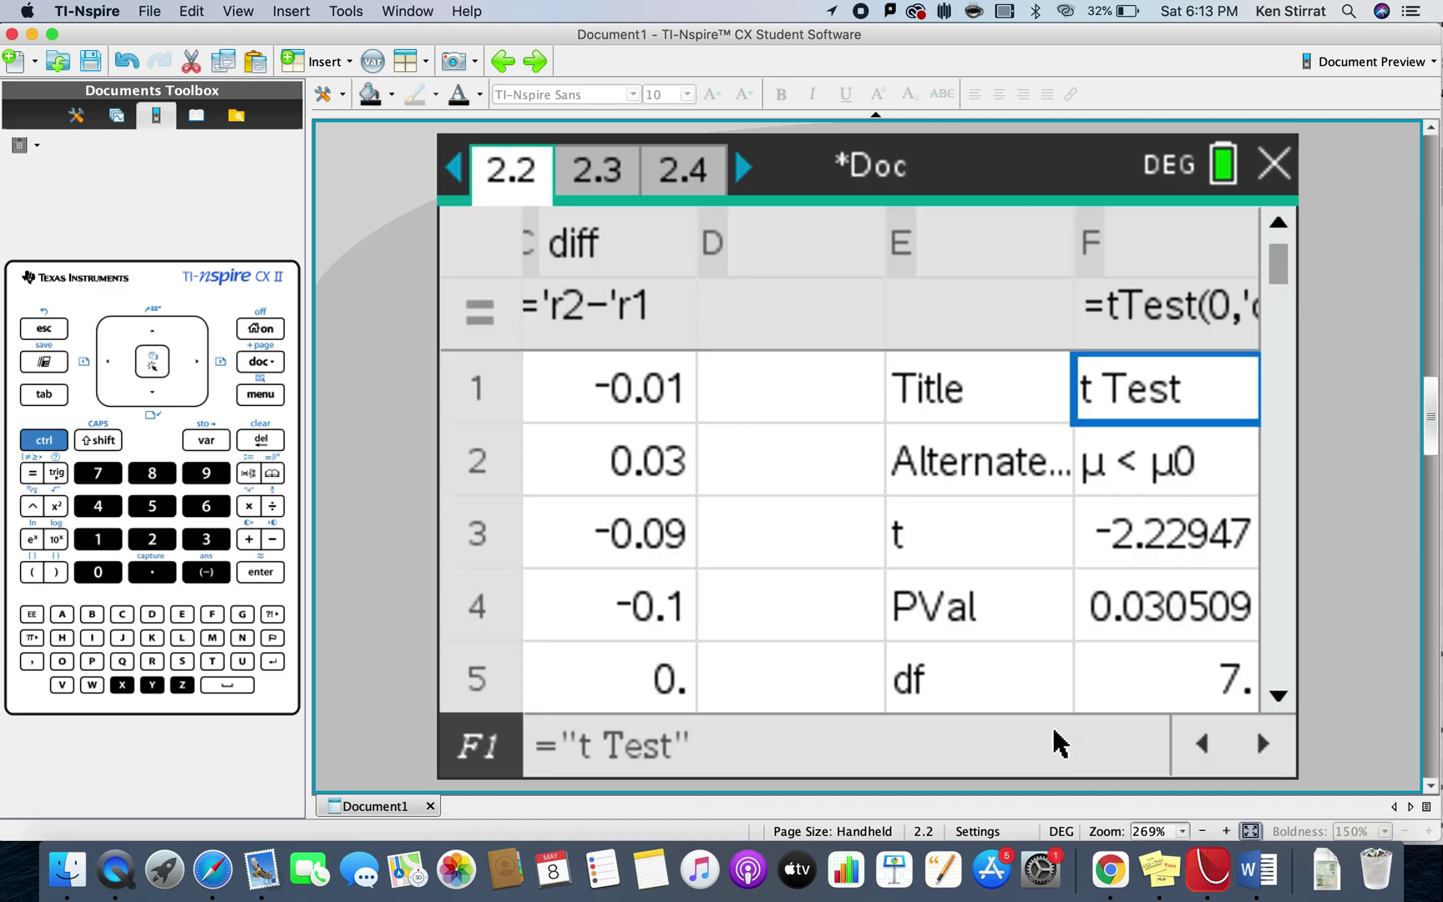
double_click(1159, 391)
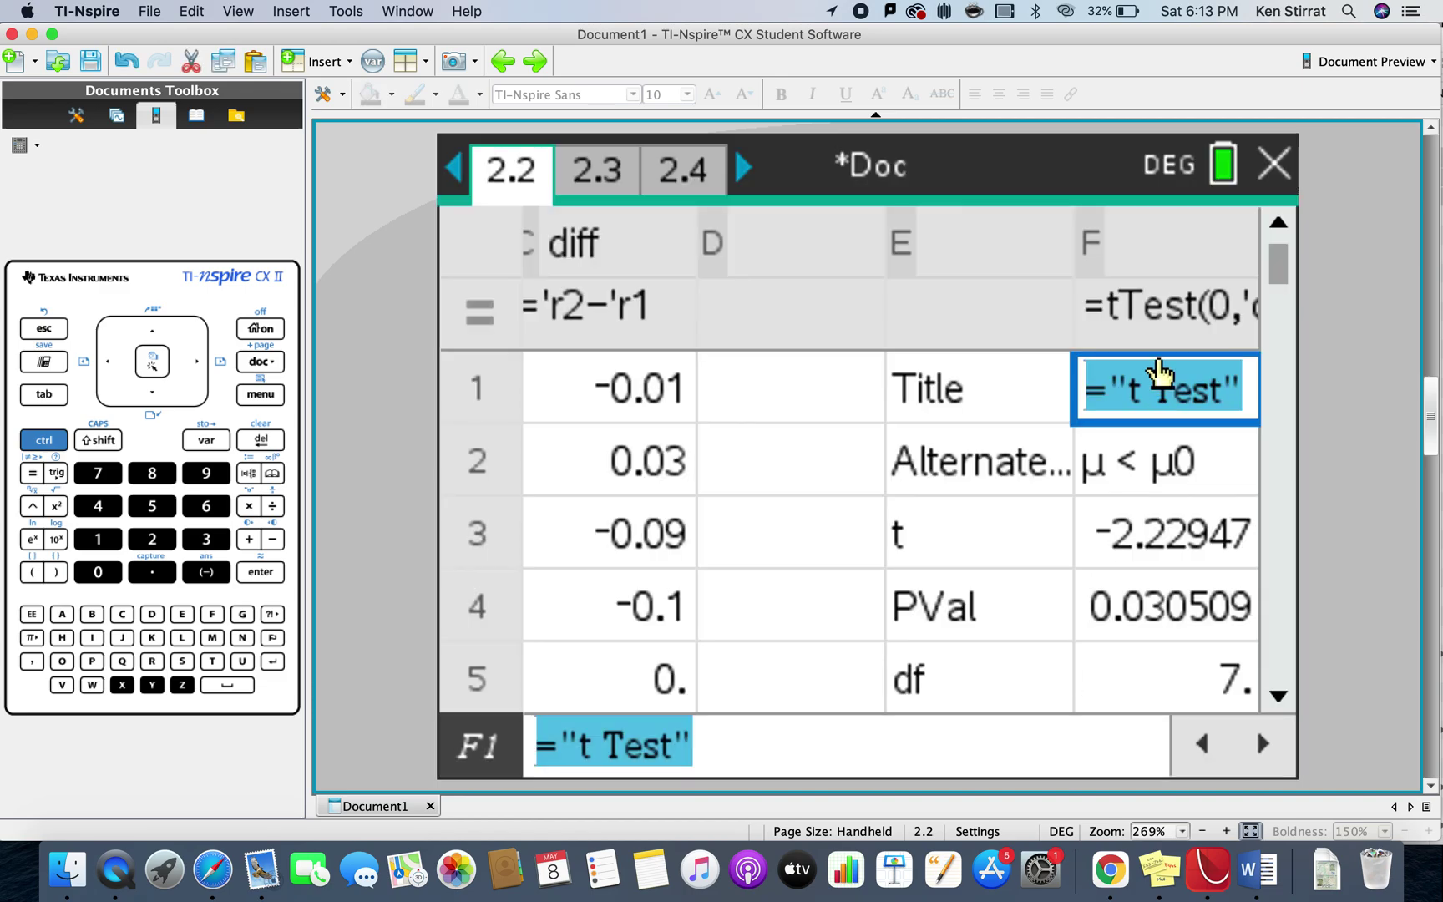
left_click(948, 402)
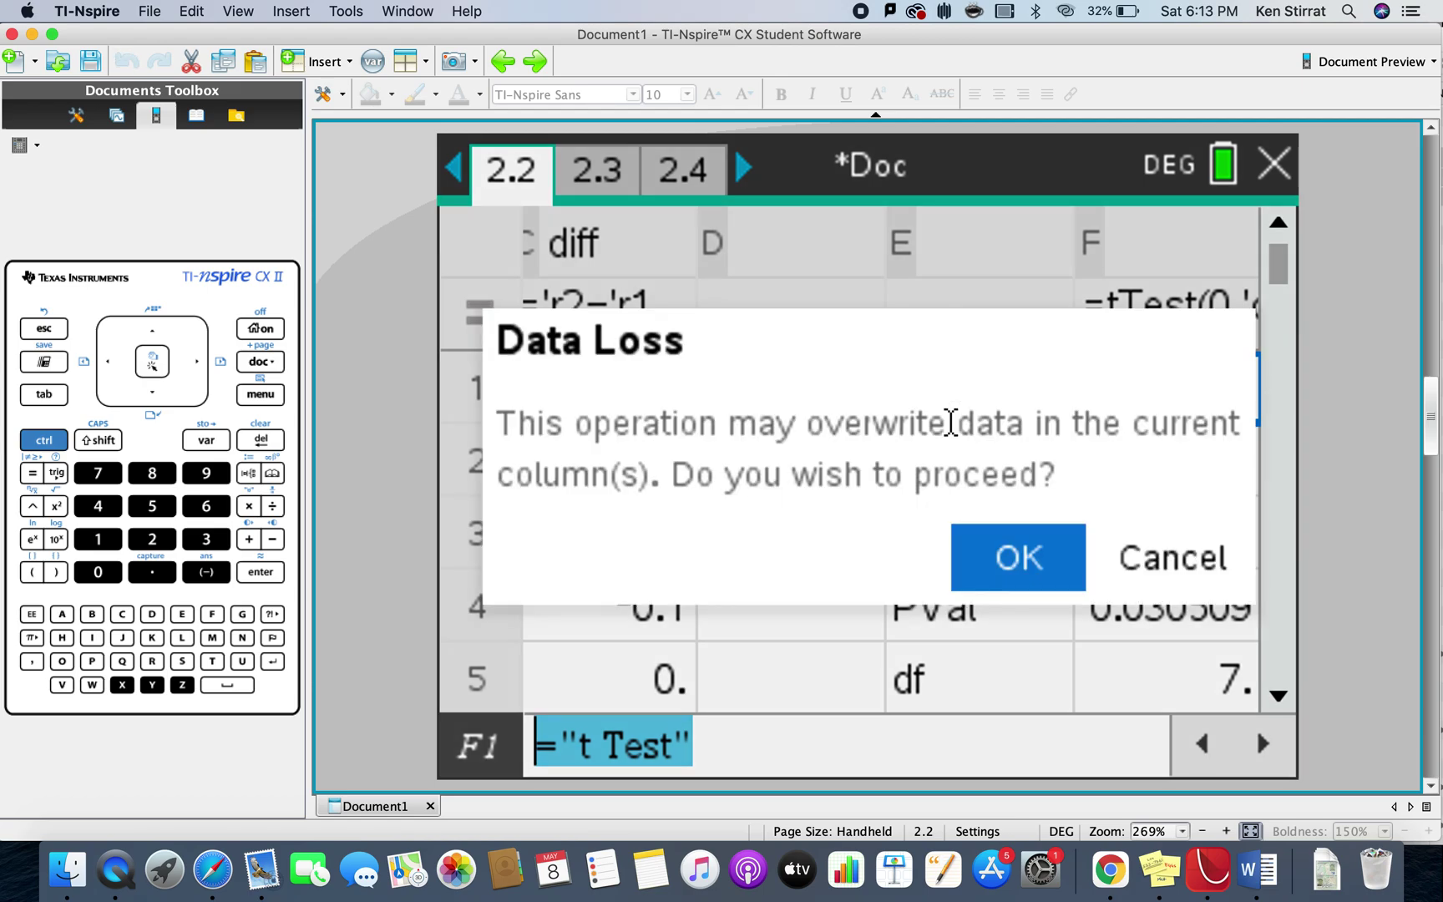
left_click(1187, 555)
key("Down")
key("Down")
key("Down")
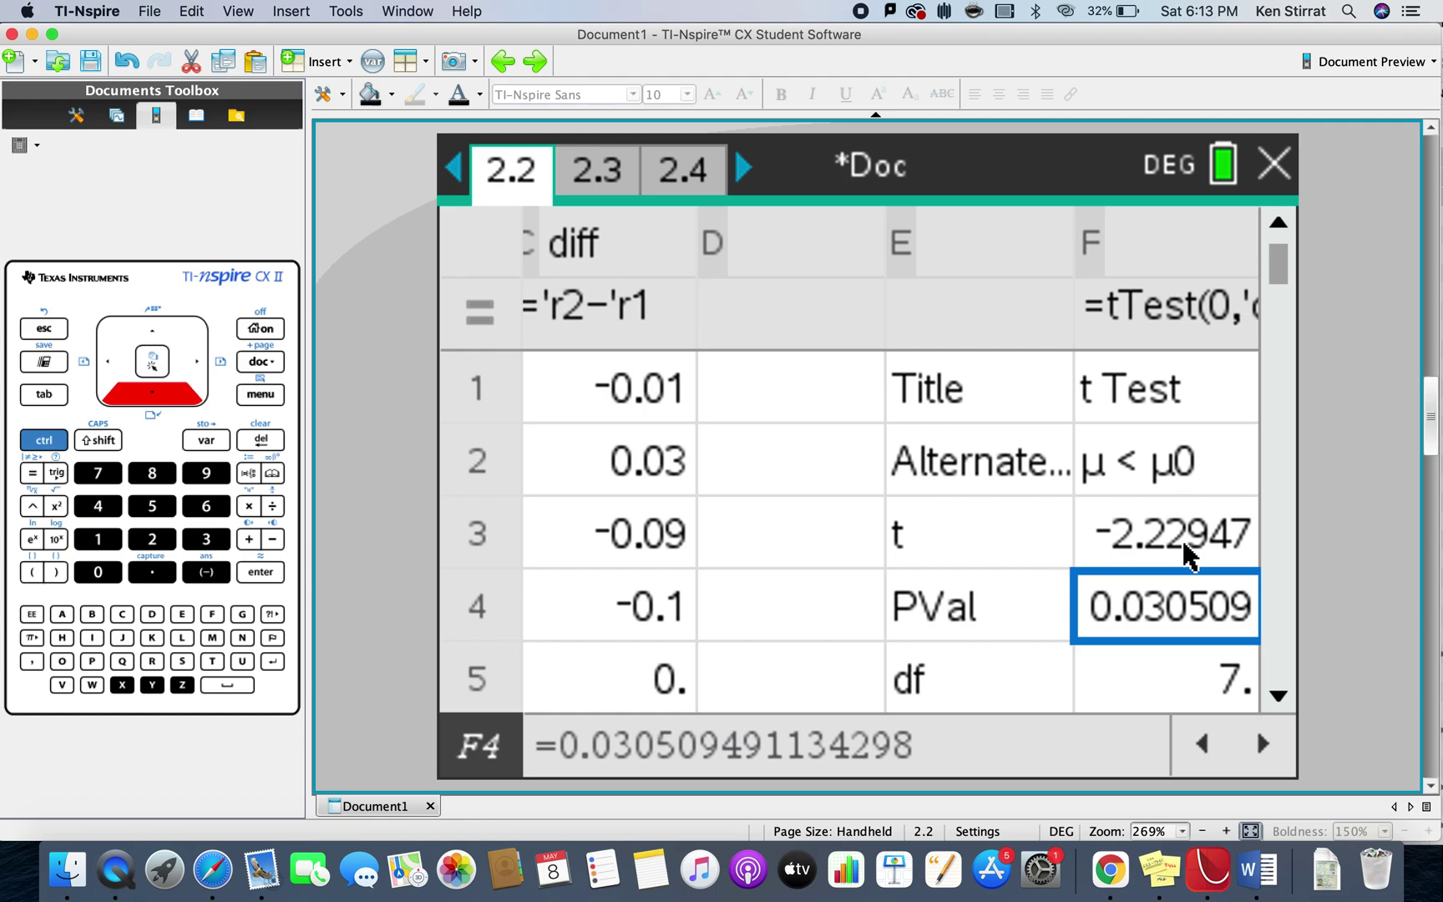
On notes page 2.3, enter 'p-value =3.05%' and the conclusion rejecting the null hypothesis
left_click(608, 185)
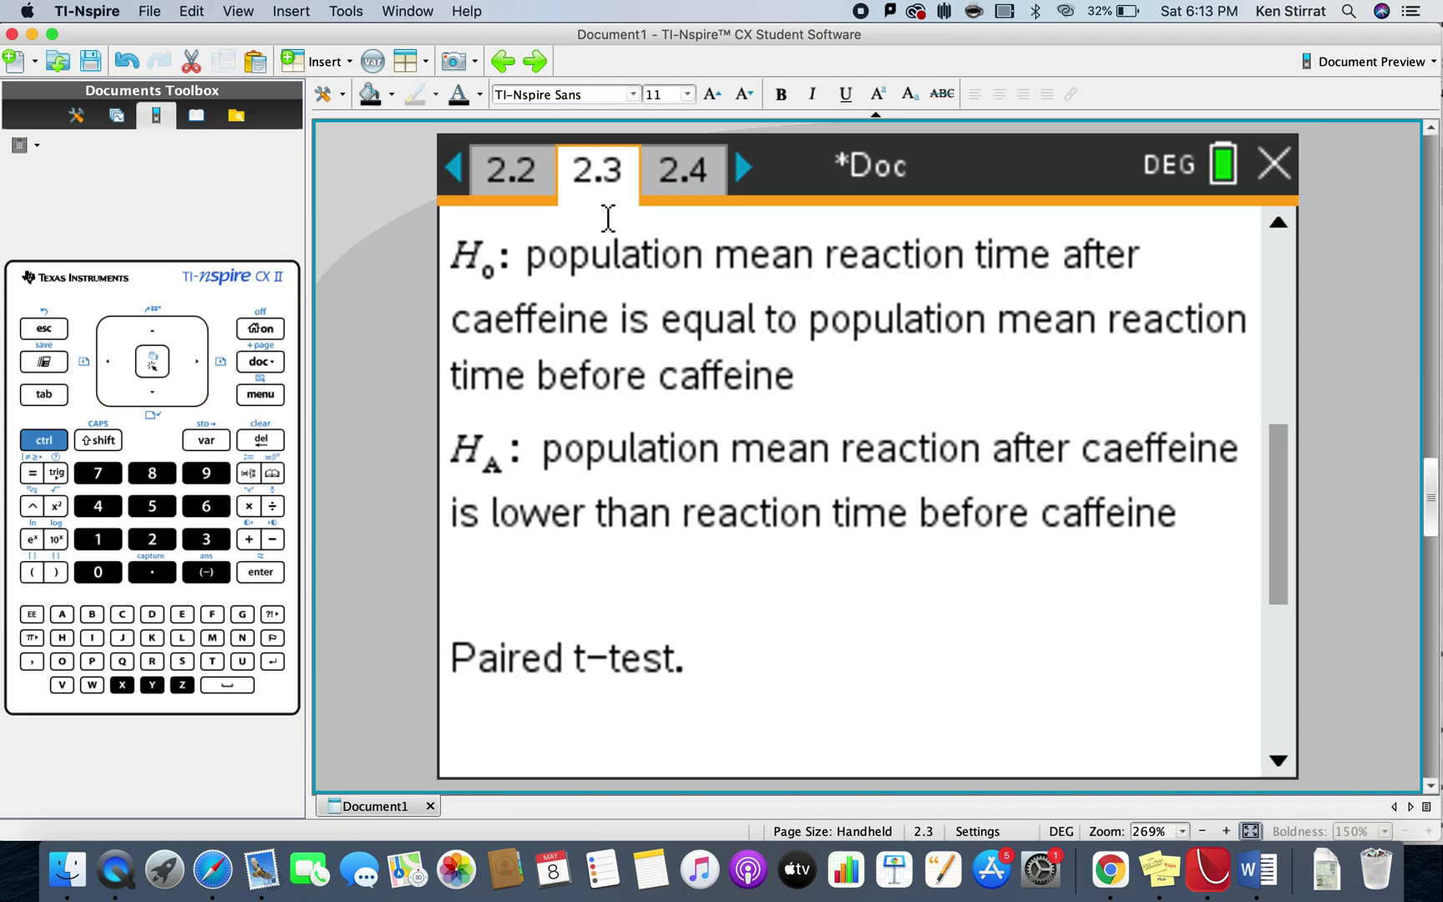
left_click(712, 647)
left_click_drag(1278, 560, 1279, 737)
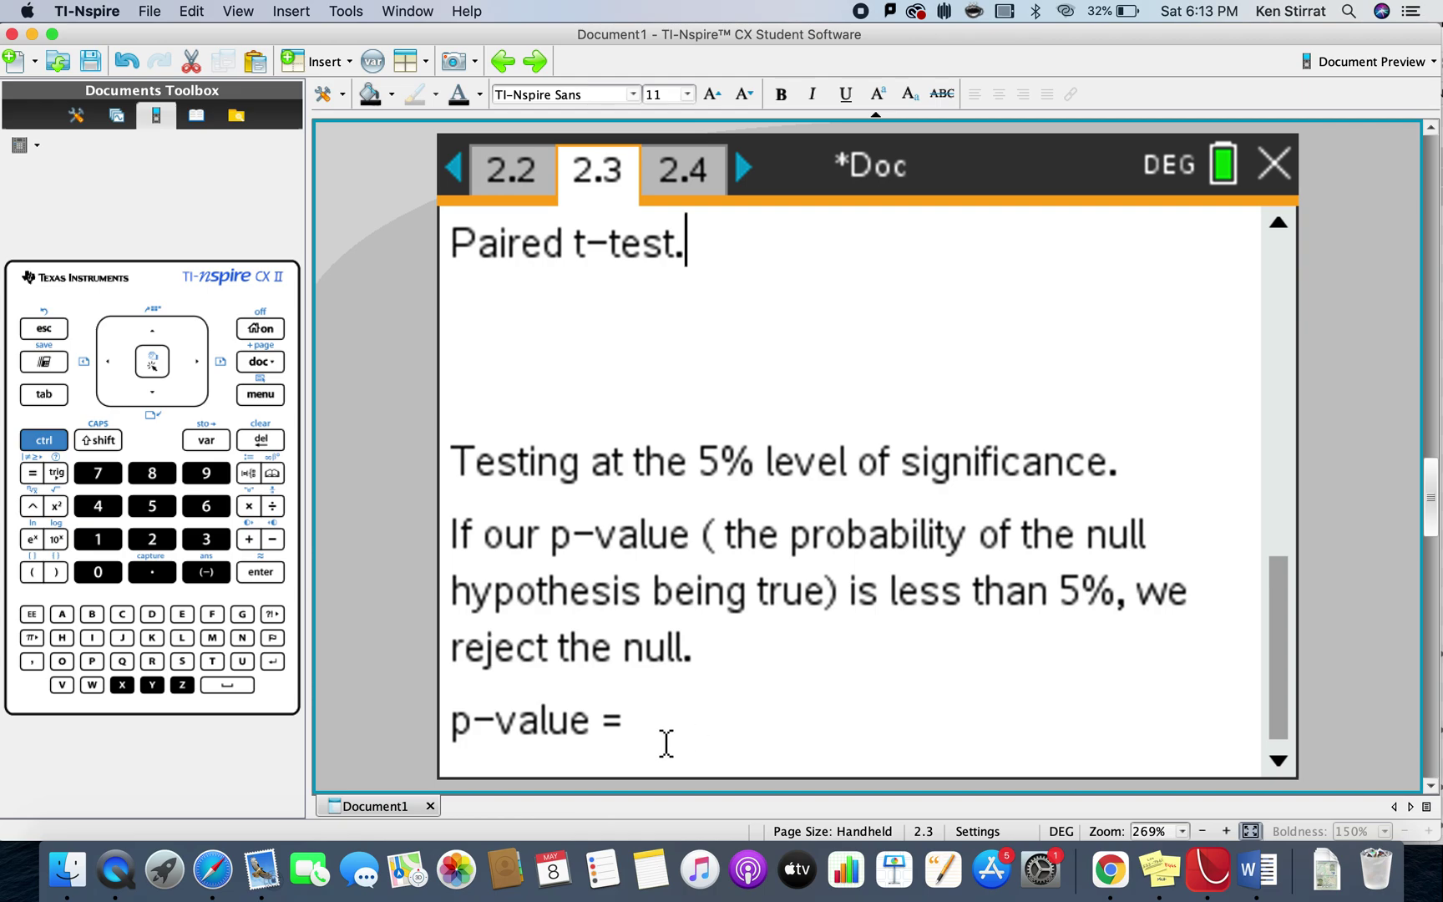
left_click(650, 725)
type("3")
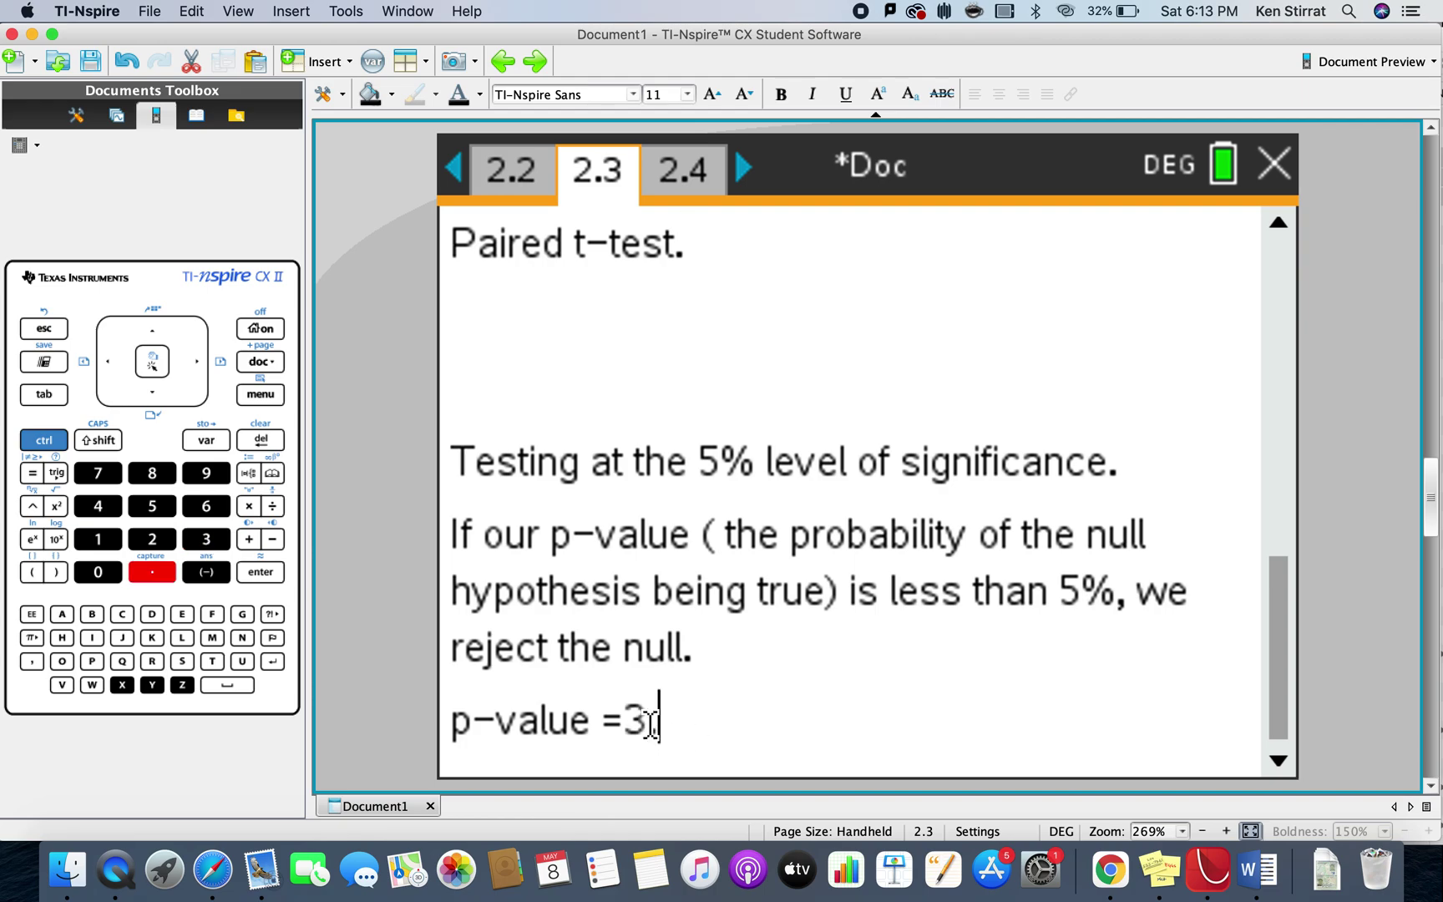
type(".05%")
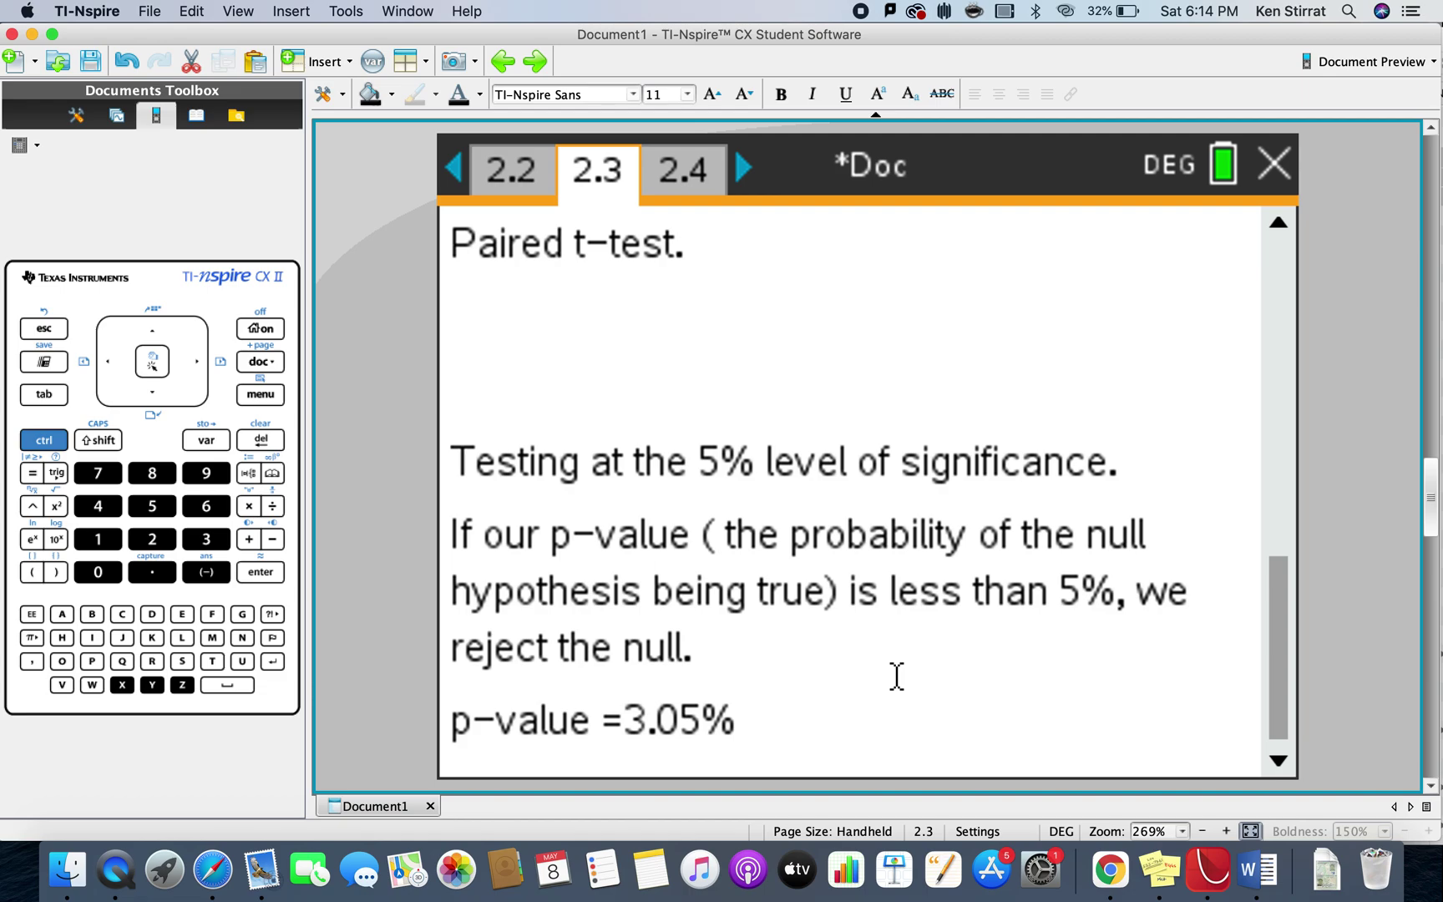
key("Return")
key("Return")
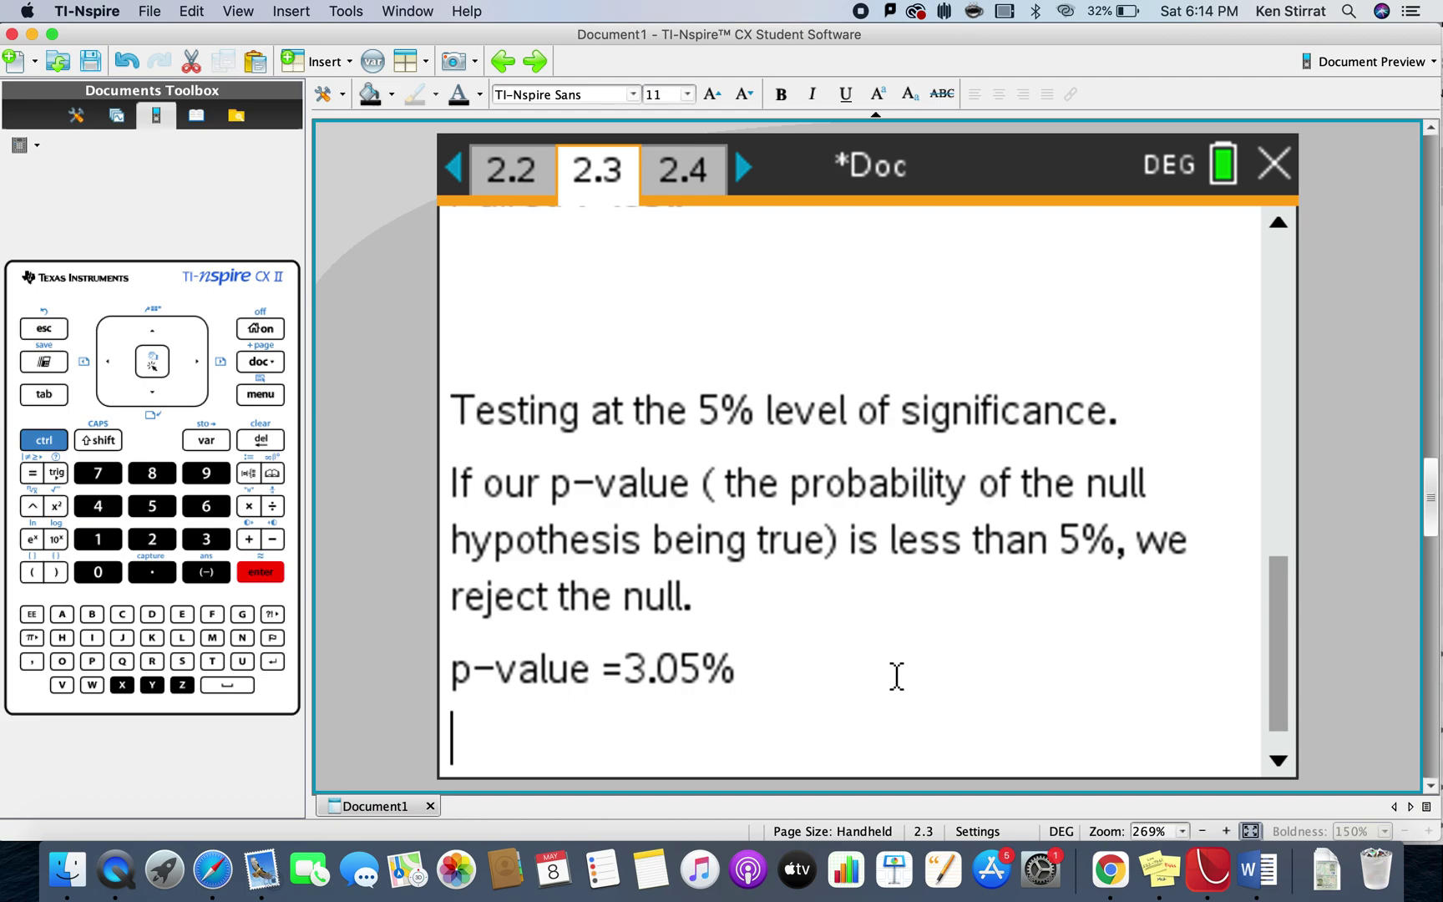
type("Reje")
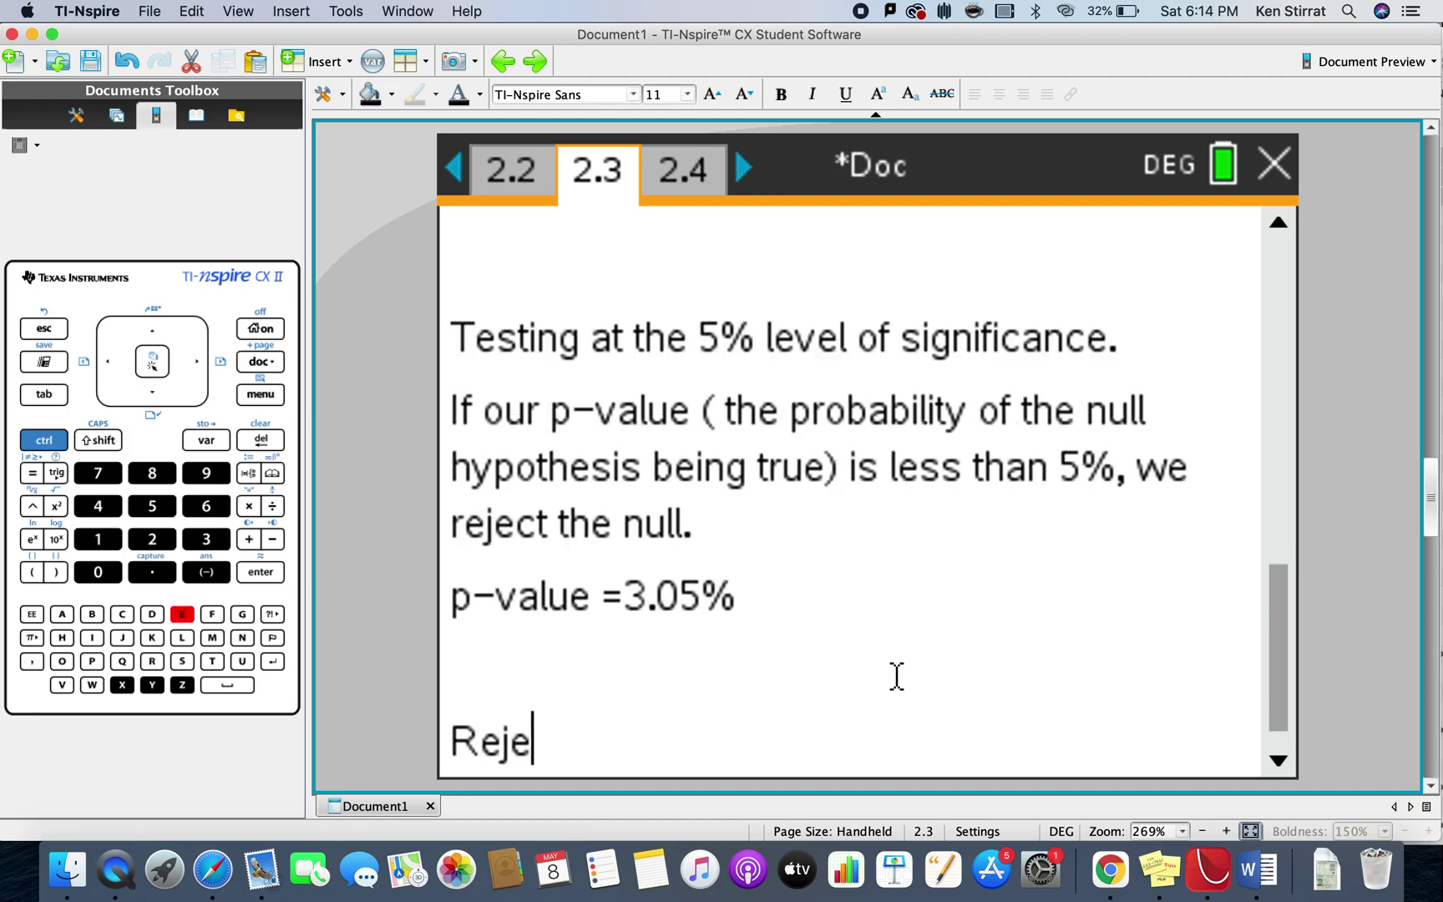
type("ct the null.")
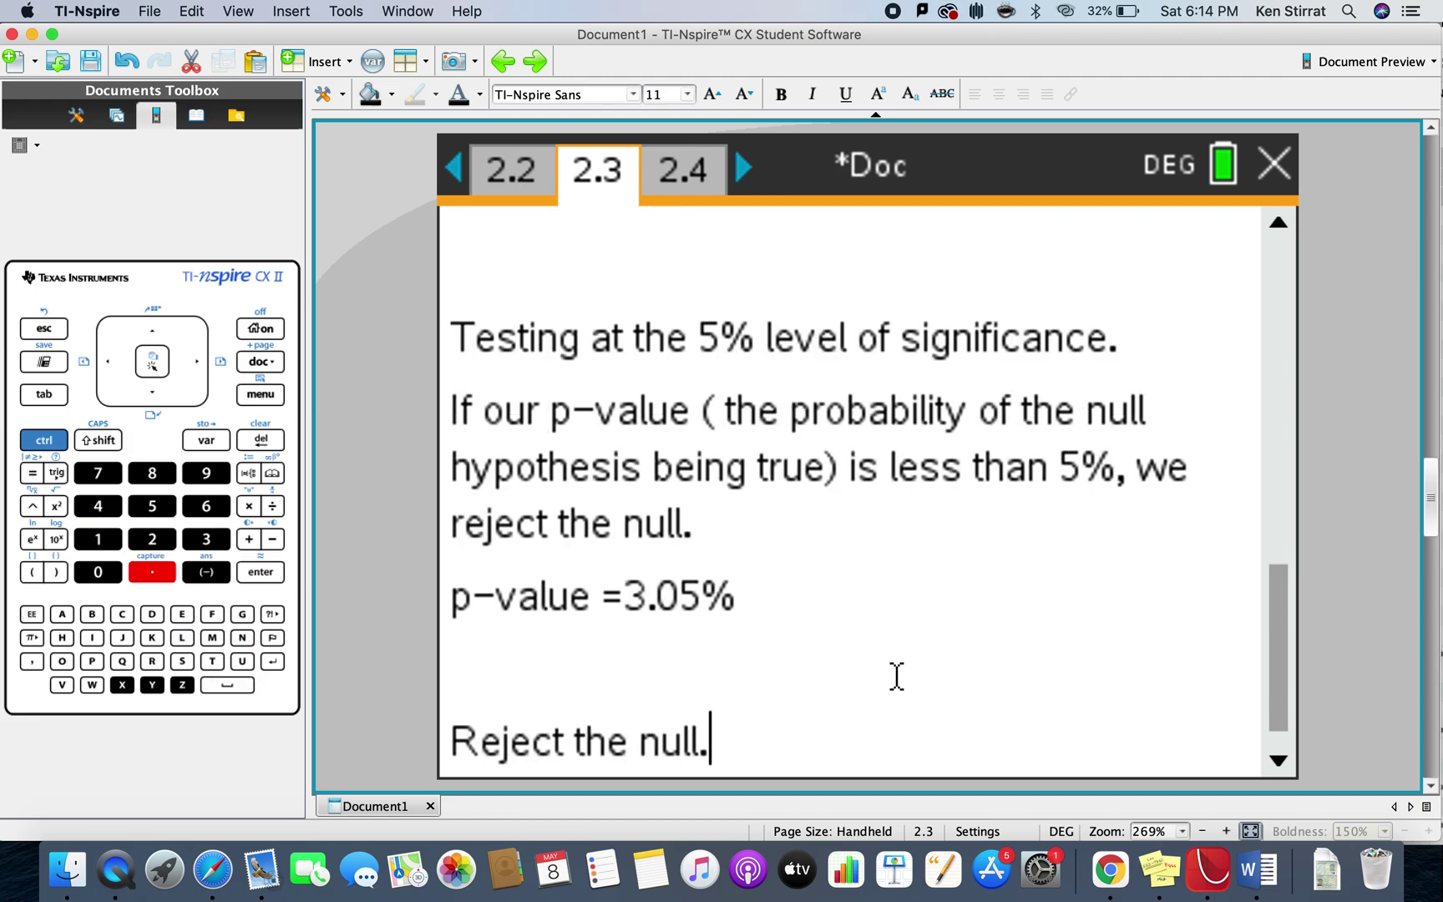
type(" There is sig")
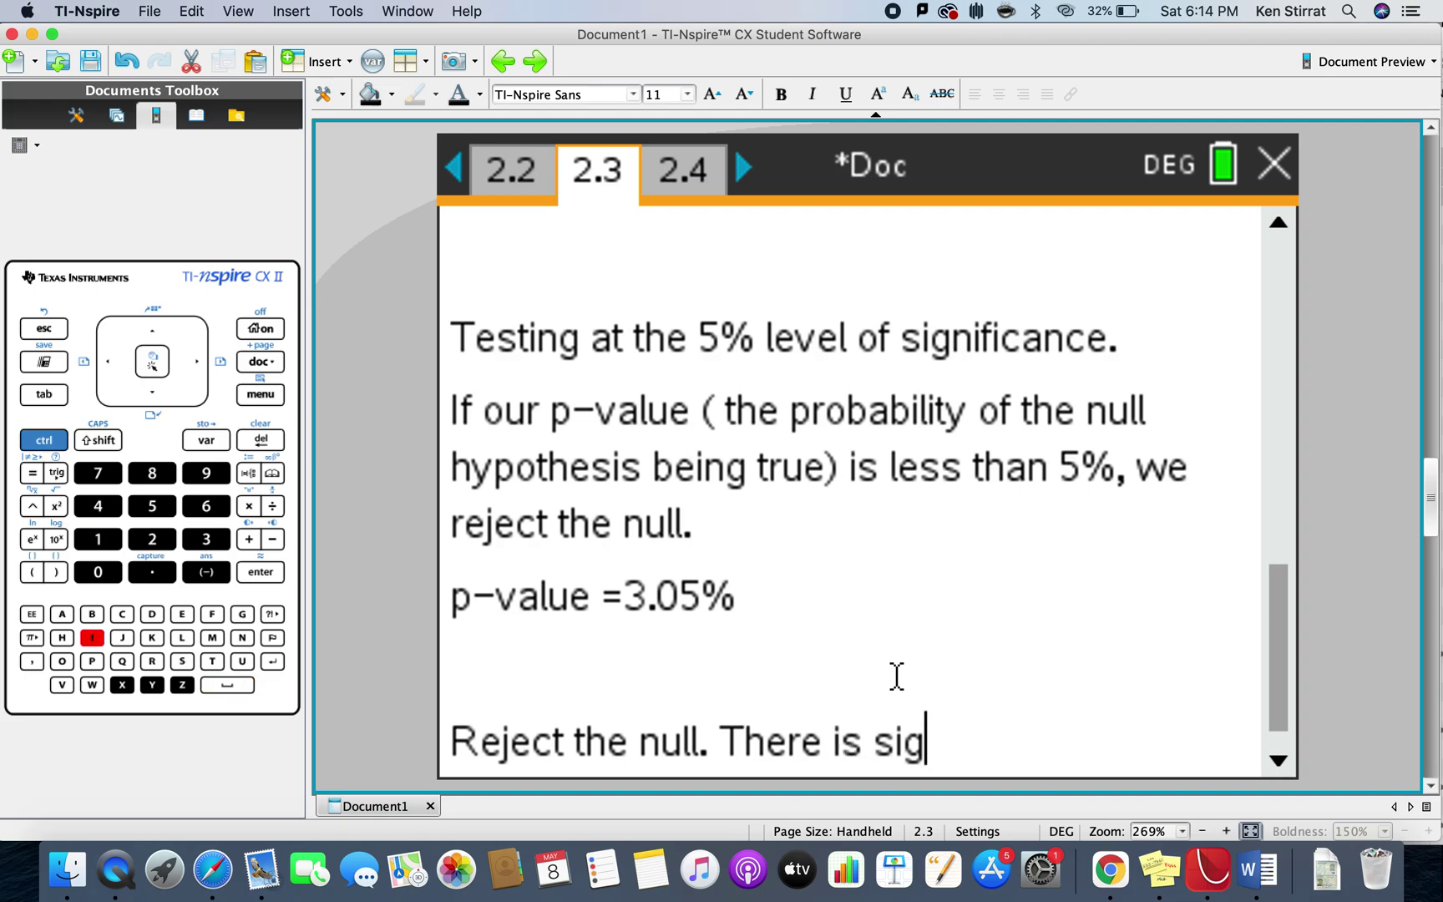
type("nificant evid")
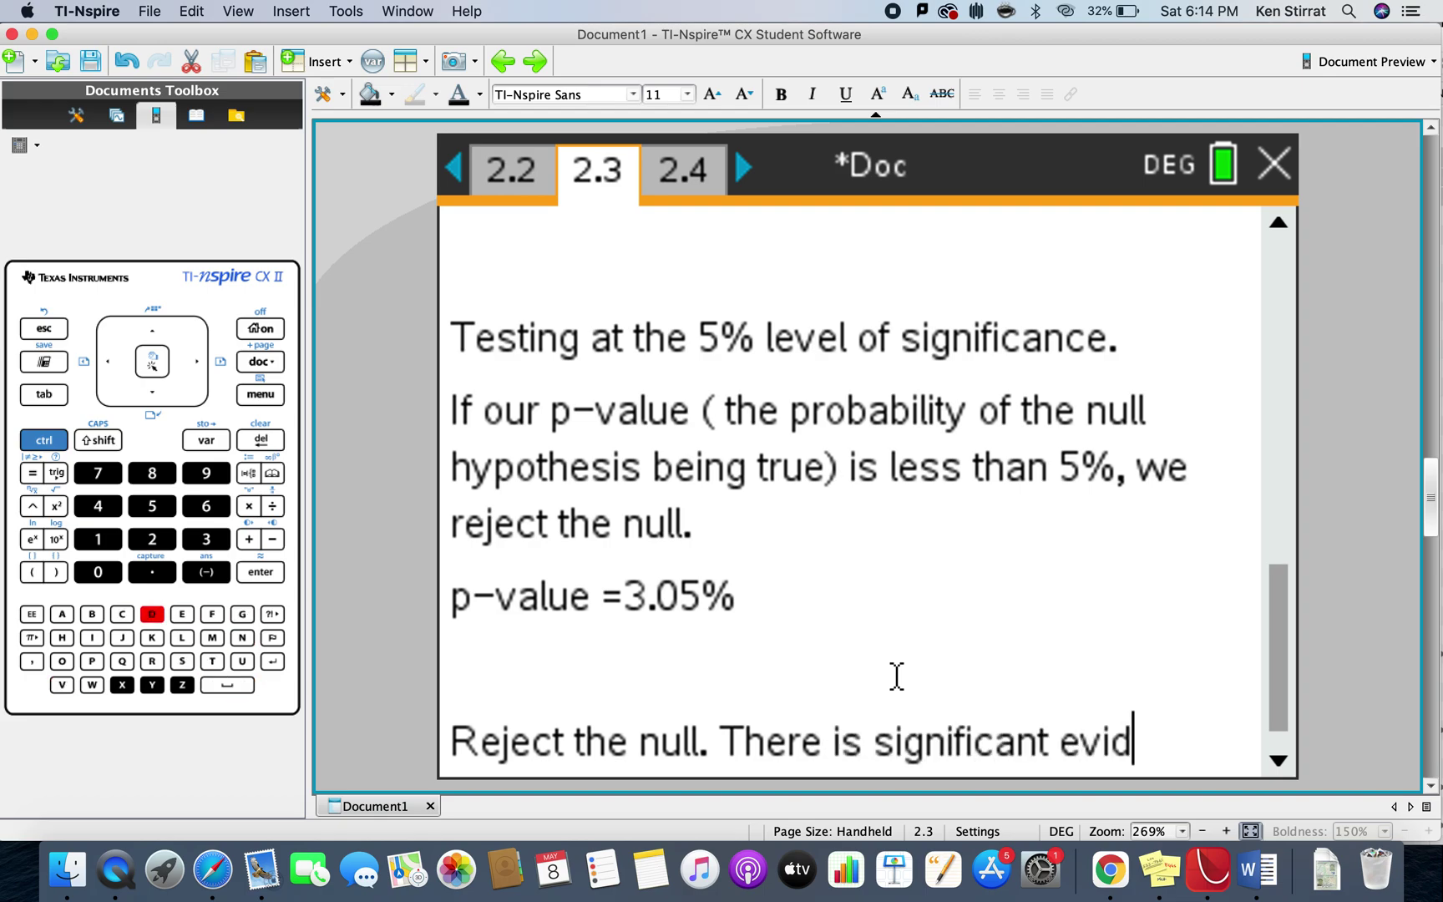
type("ence to suggest ")
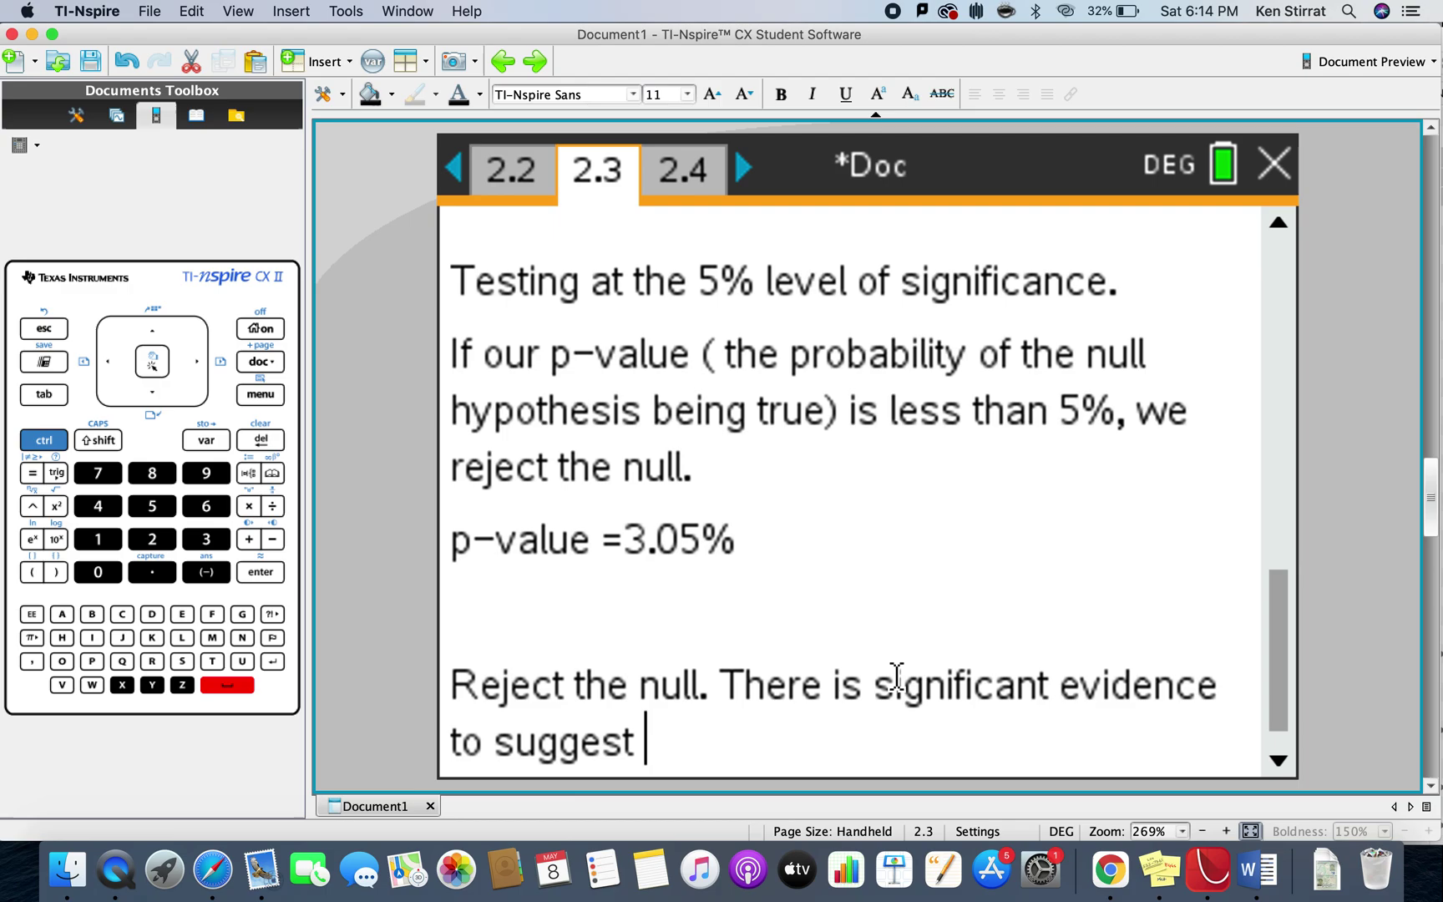
type("that caffei")
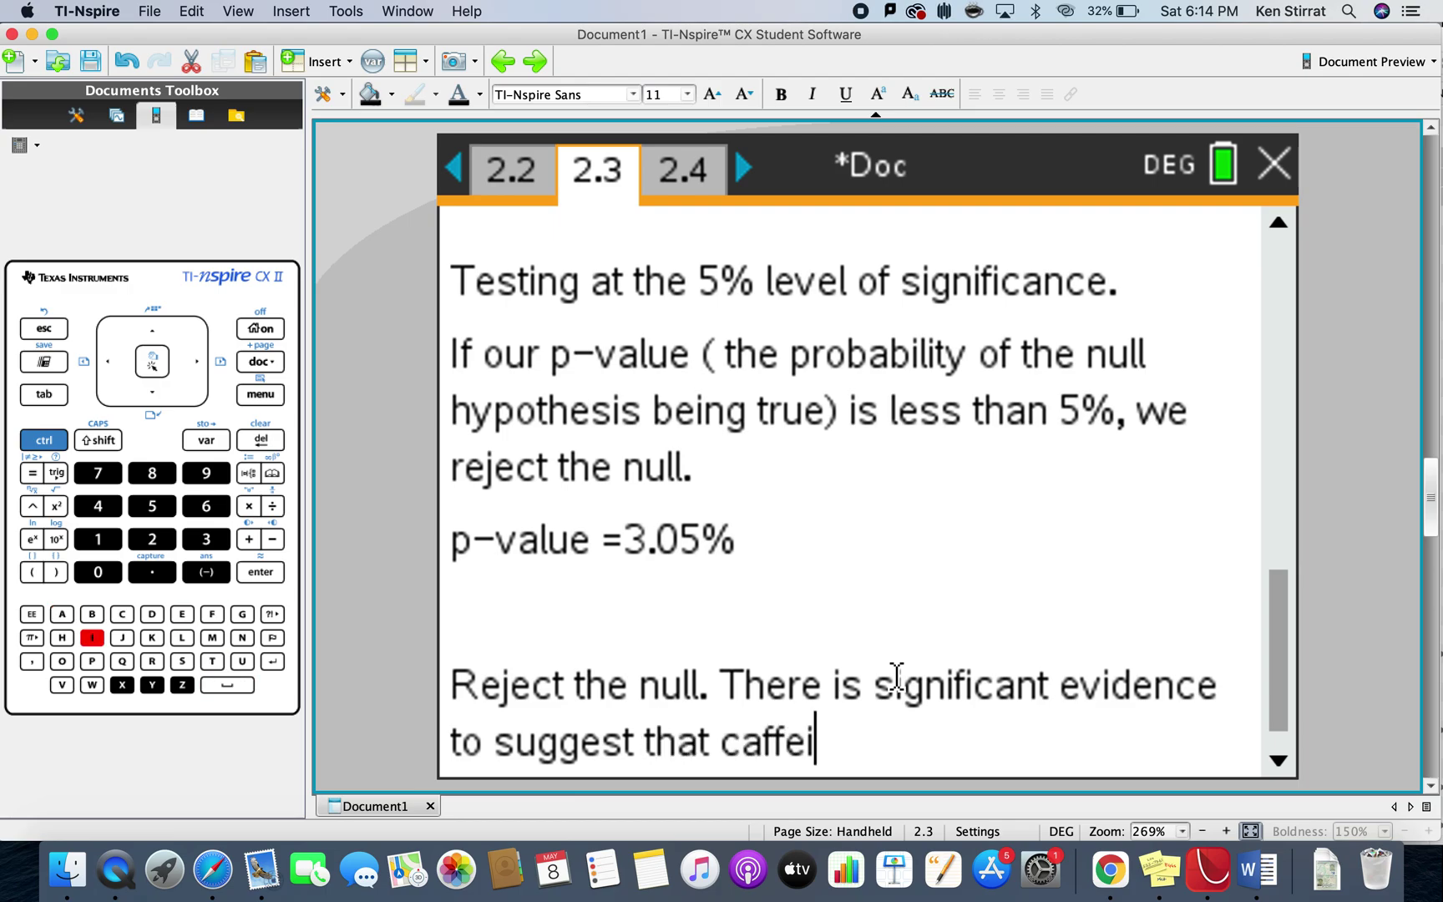
type("ne improve")
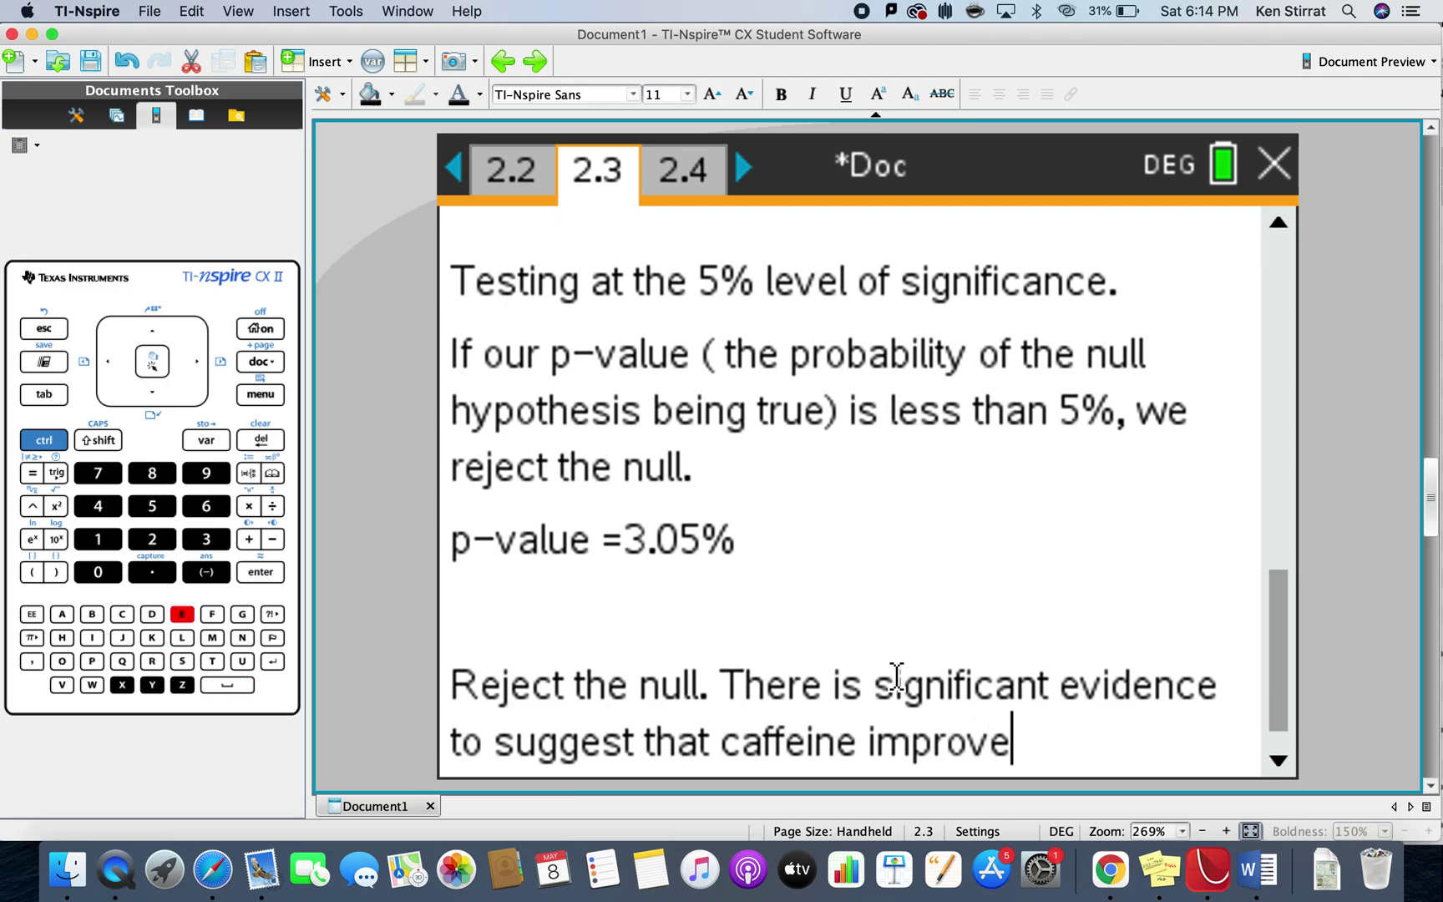
type("s reaction times.")
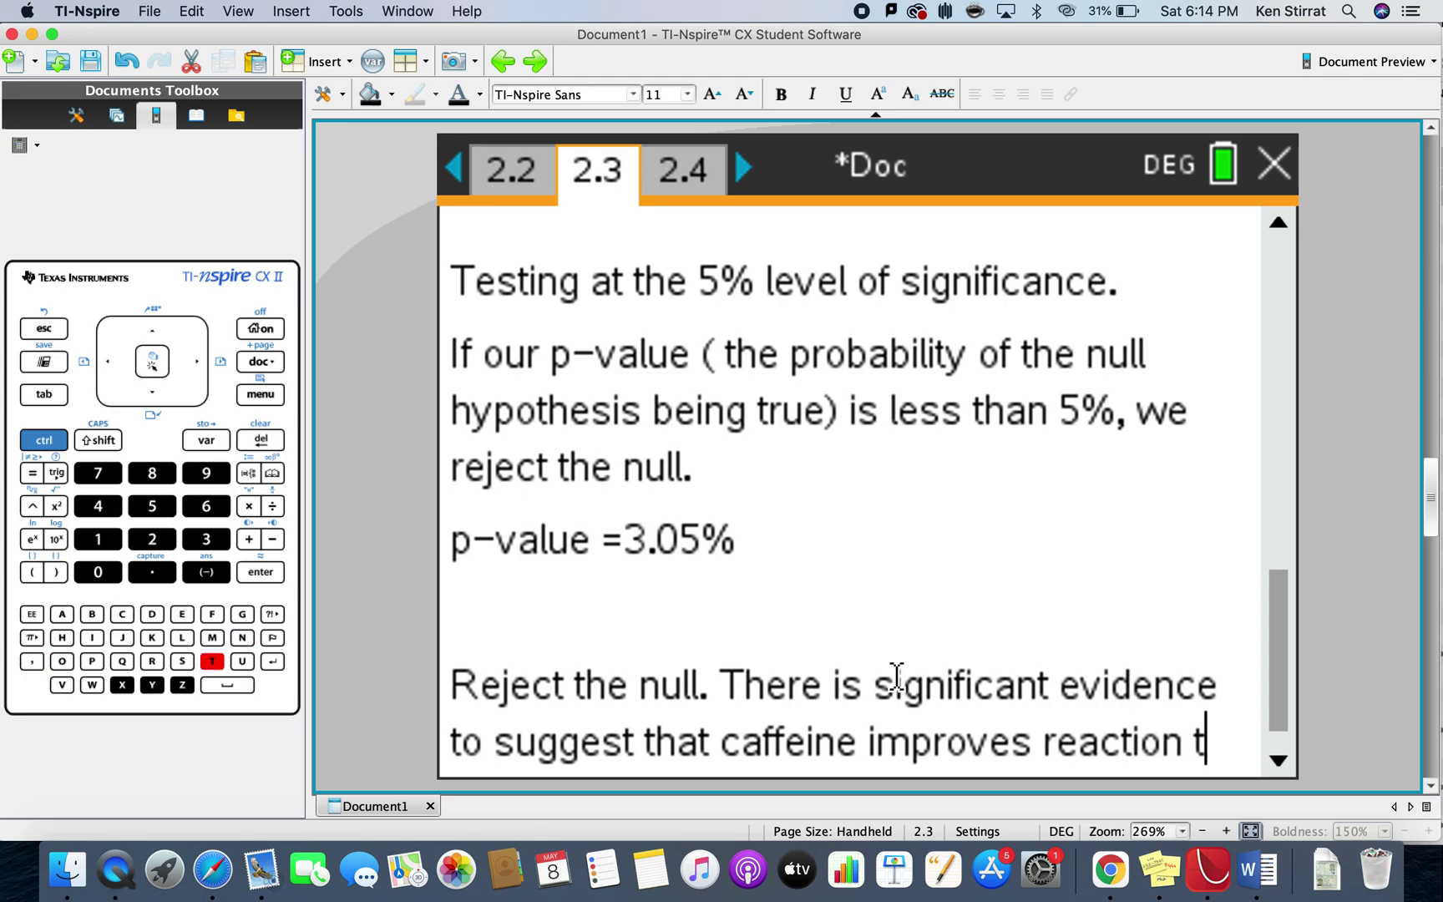